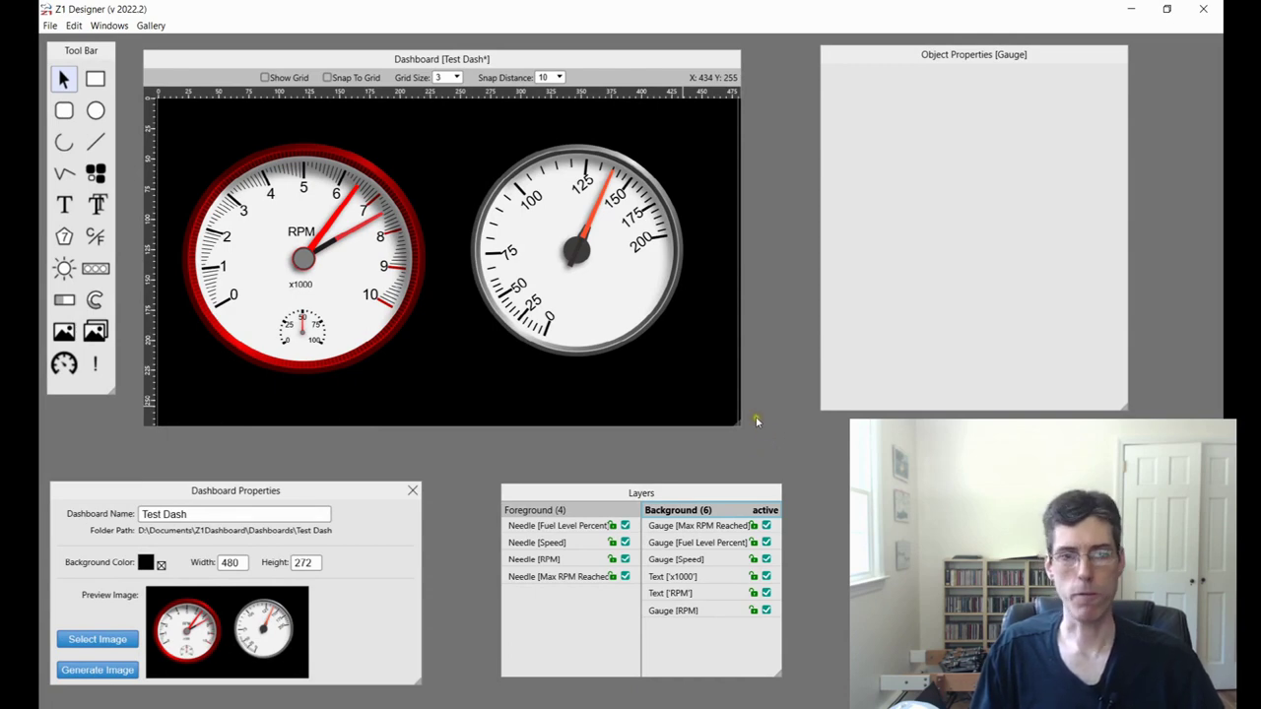
Select the RPM gauge in the background layer and examine its properties, channel list and dimension lock
left_click(675, 612)
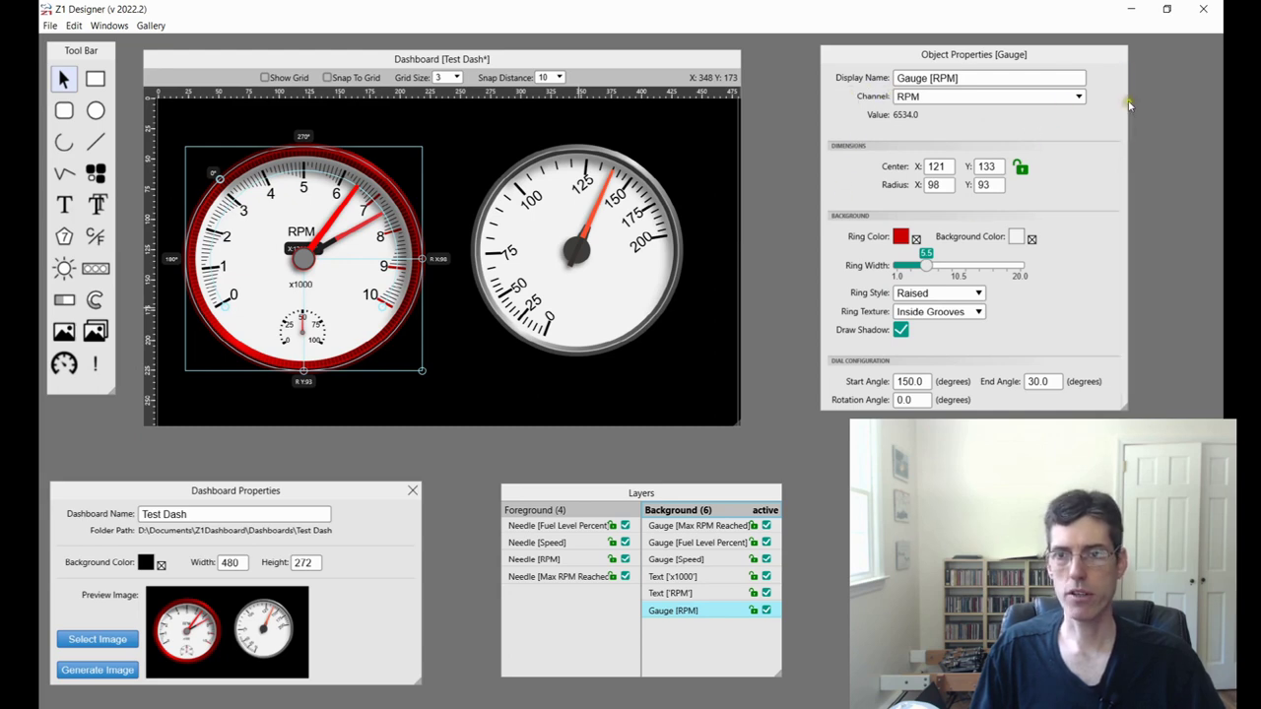
left_click_drag(1124, 94, 1122, 160)
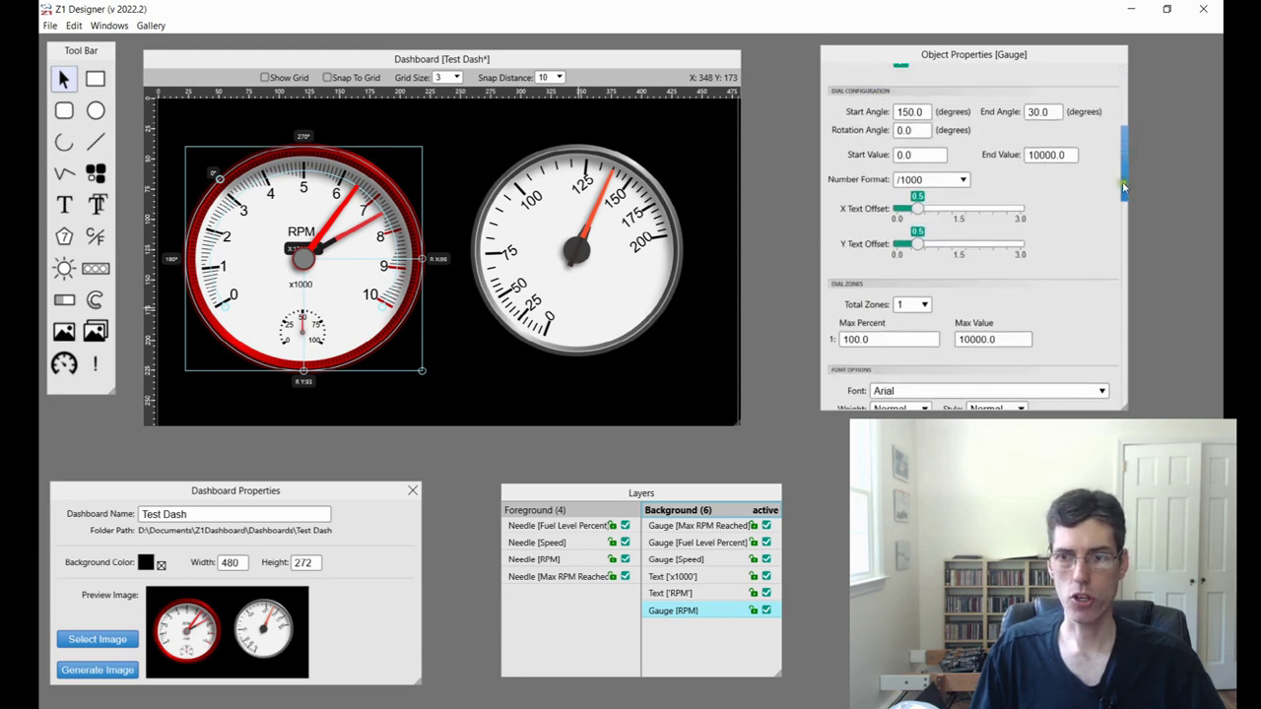
left_click_drag(1121, 182, 1124, 256)
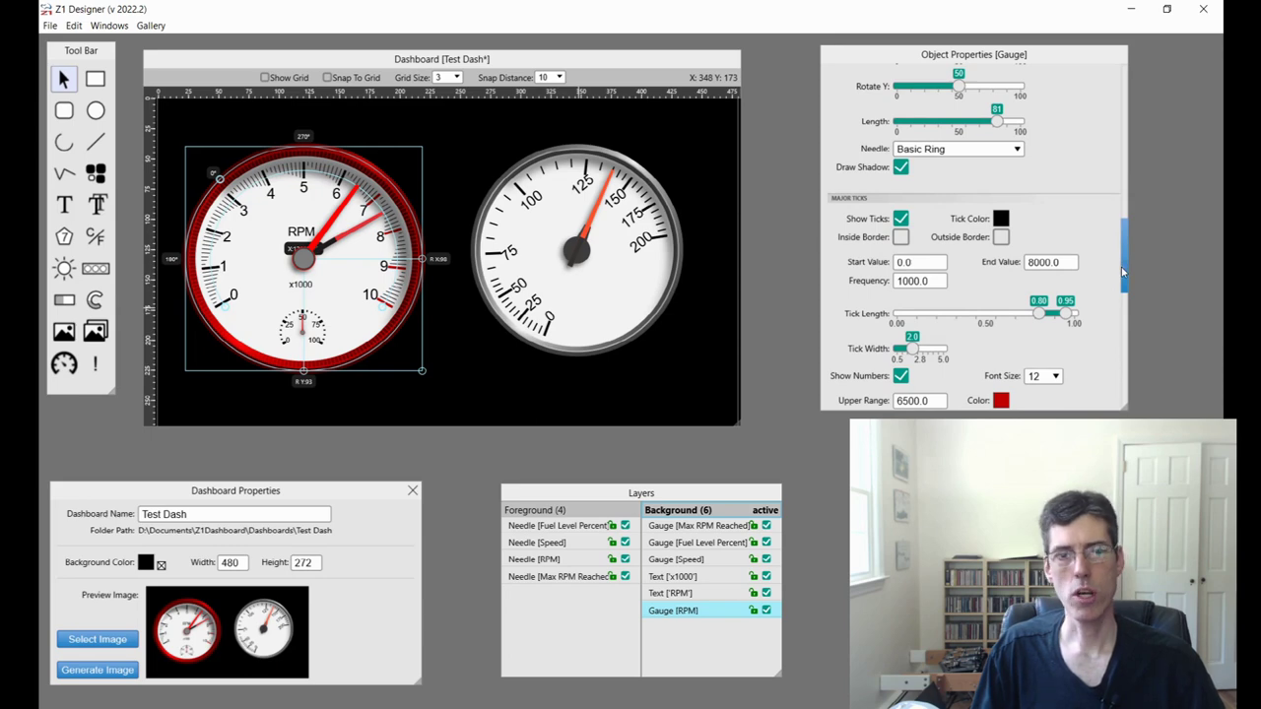
left_click_drag(1123, 274, 1114, 88)
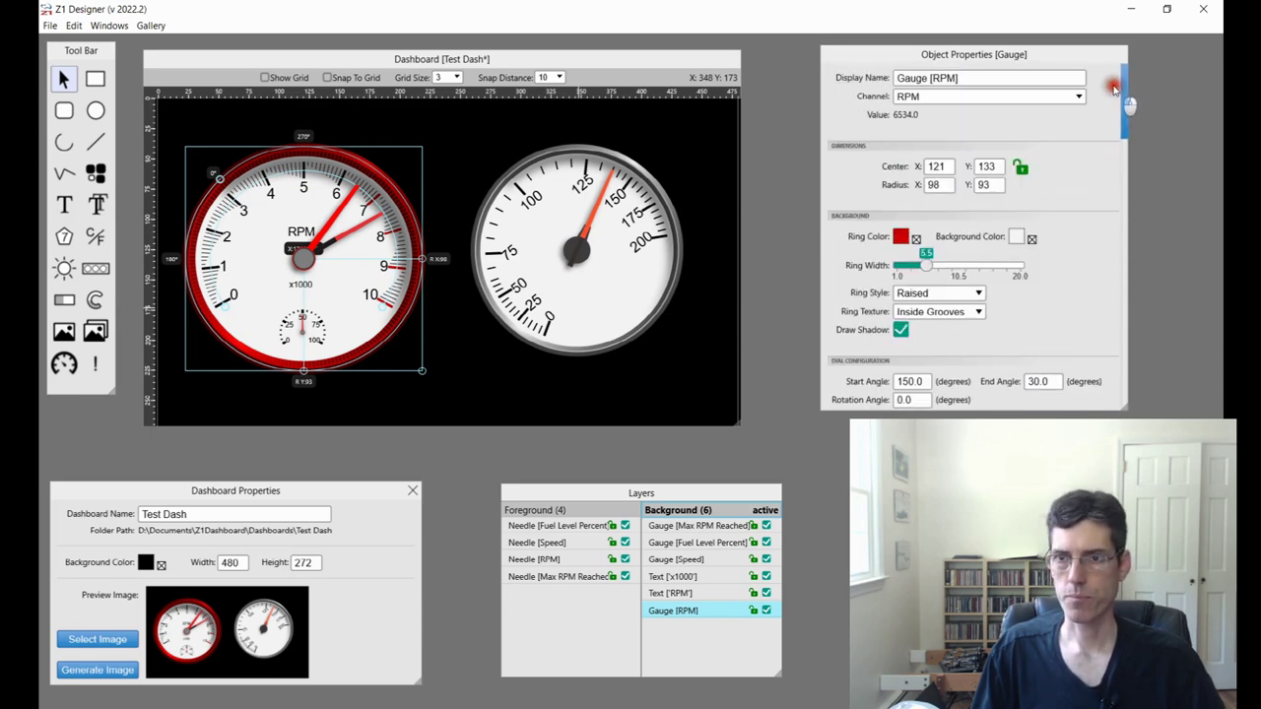
left_click(914, 102)
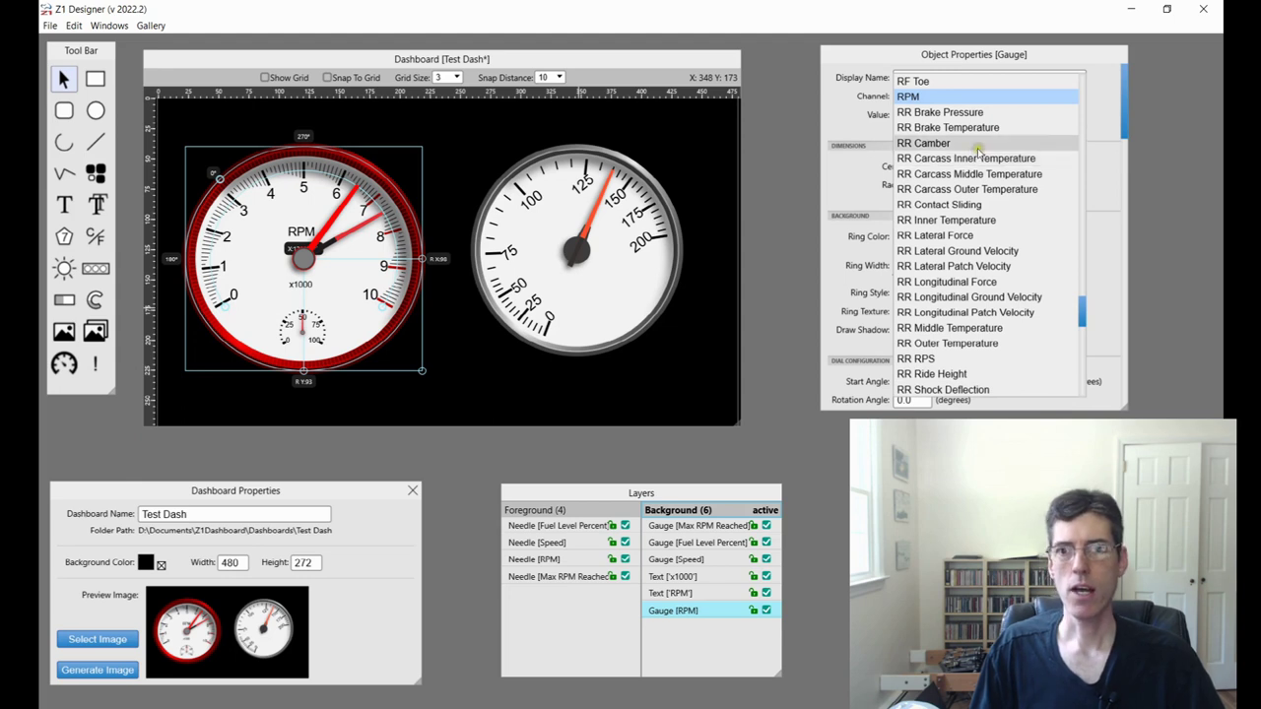
left_click(1108, 113)
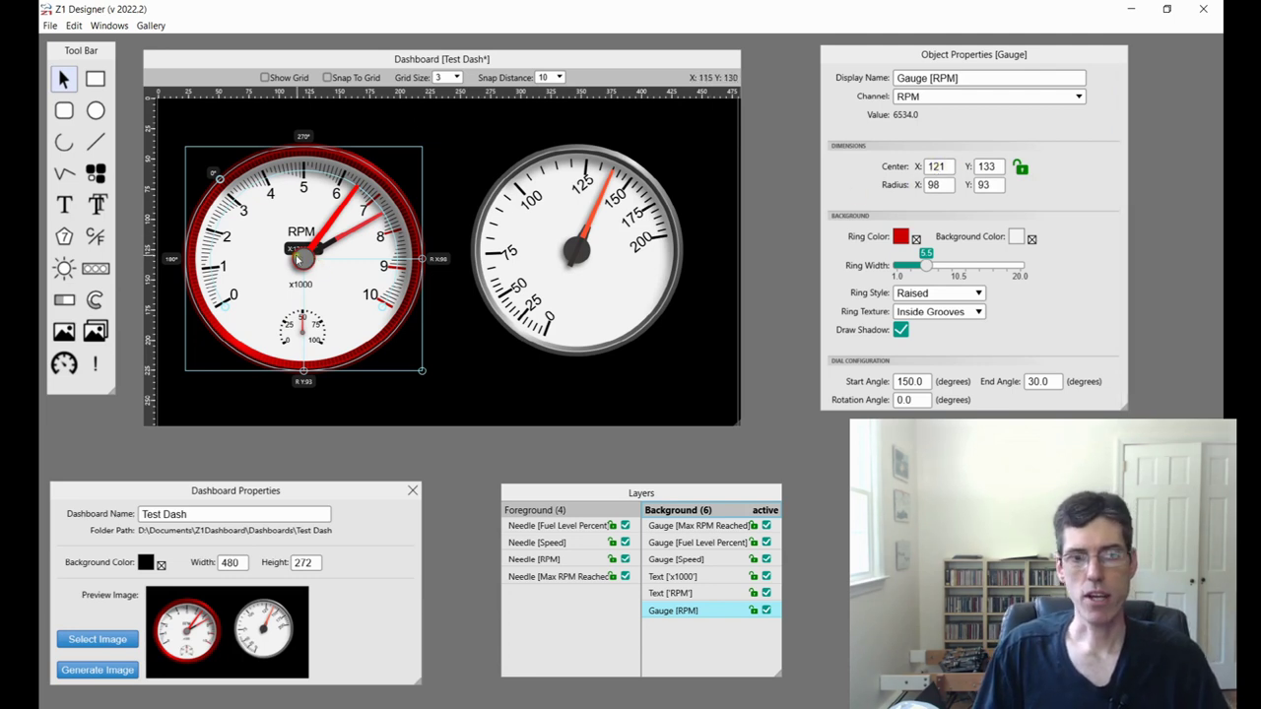
left_click(1020, 168)
left_click(1021, 168)
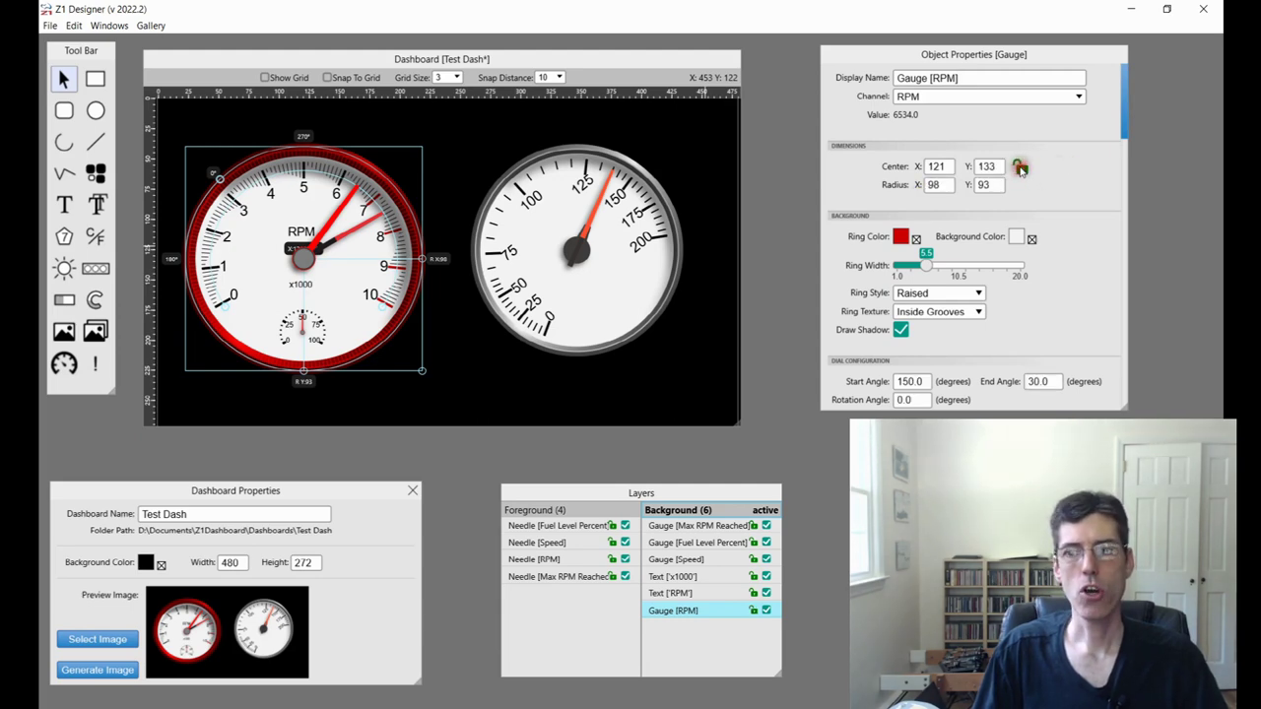
Set the RPM gauge's ring width to 7.5
scroll(1017, 203, "down", 2)
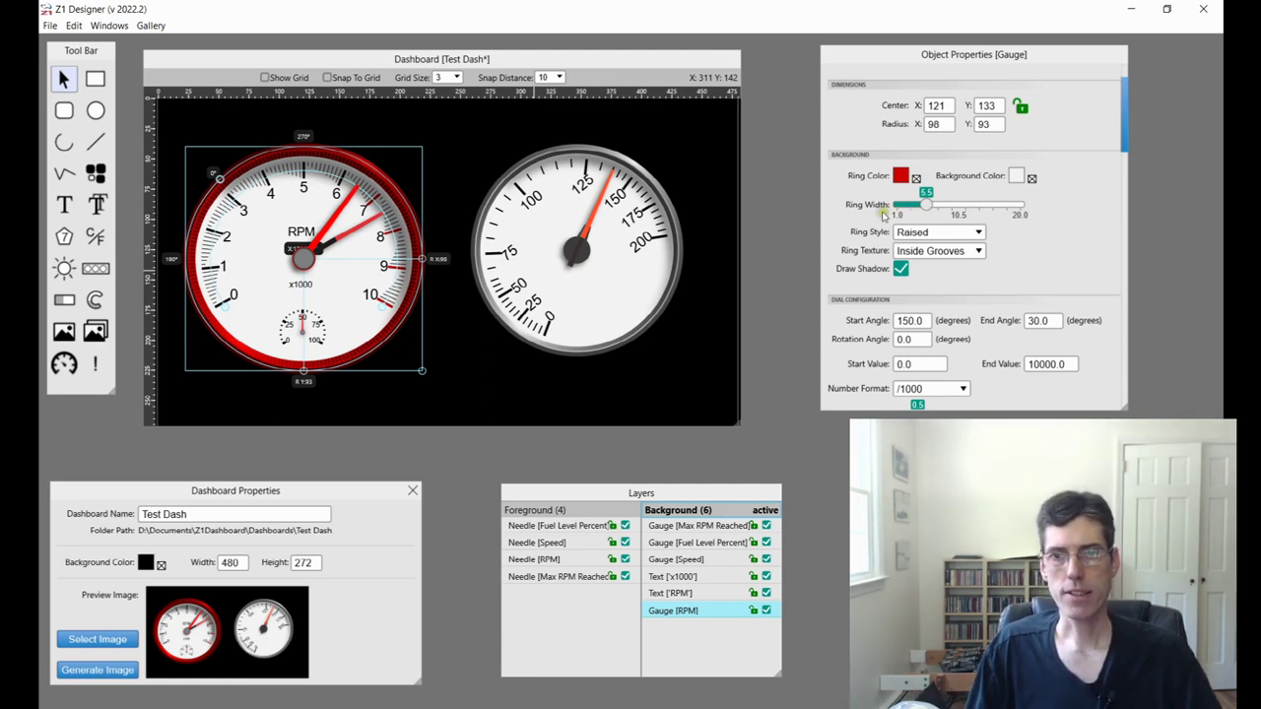
mouse_move(925, 208)
left_mouse_down()
mouse_move(952, 204)
mouse_move(896, 208)
mouse_move(939, 206)
left_mouse_up()
Try the None, Flat, Wide Raised and Double Raised ring styles on the RPM gauge, ending back on Raised
left_click(924, 234)
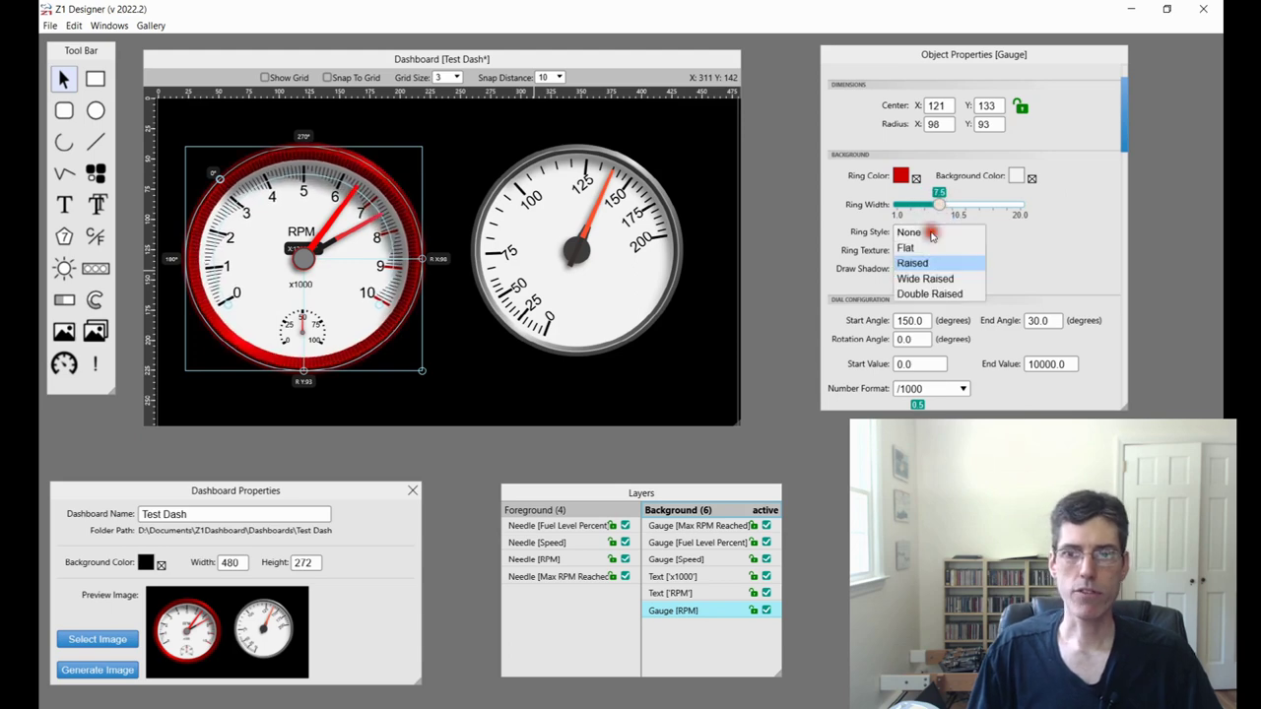
left_click(916, 233)
left_click(913, 234)
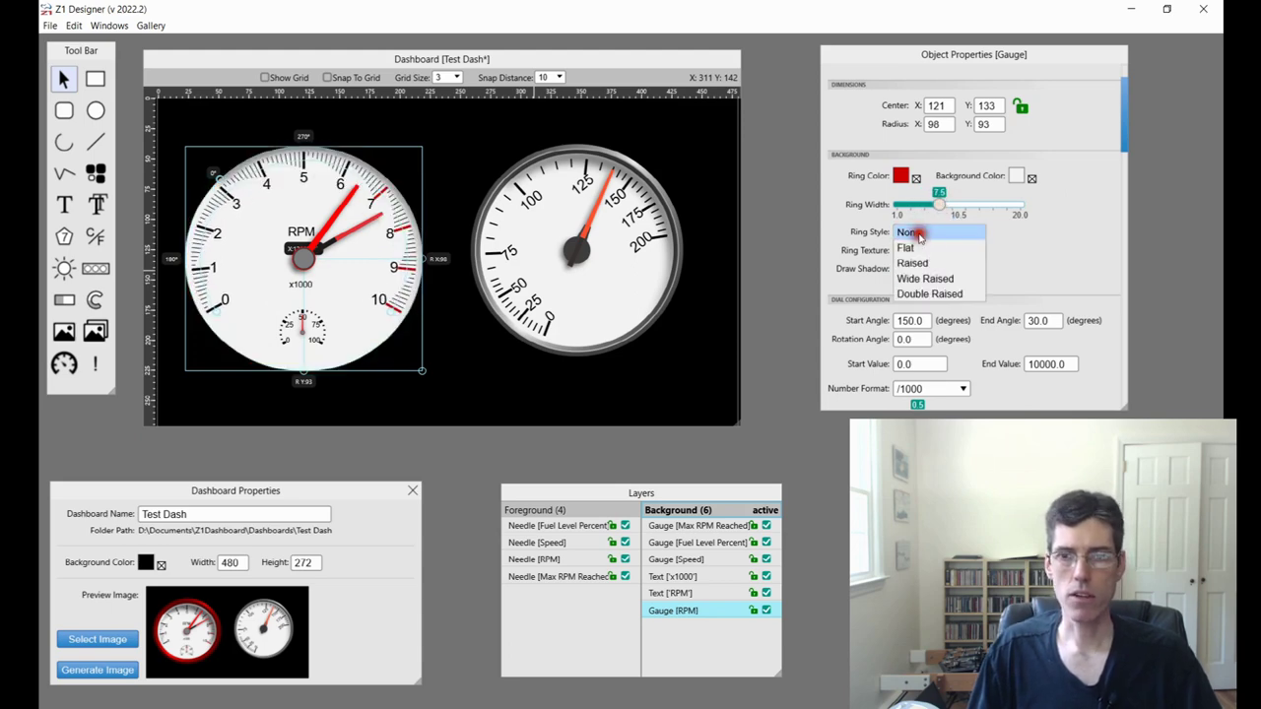
left_click(916, 250)
left_click(925, 234)
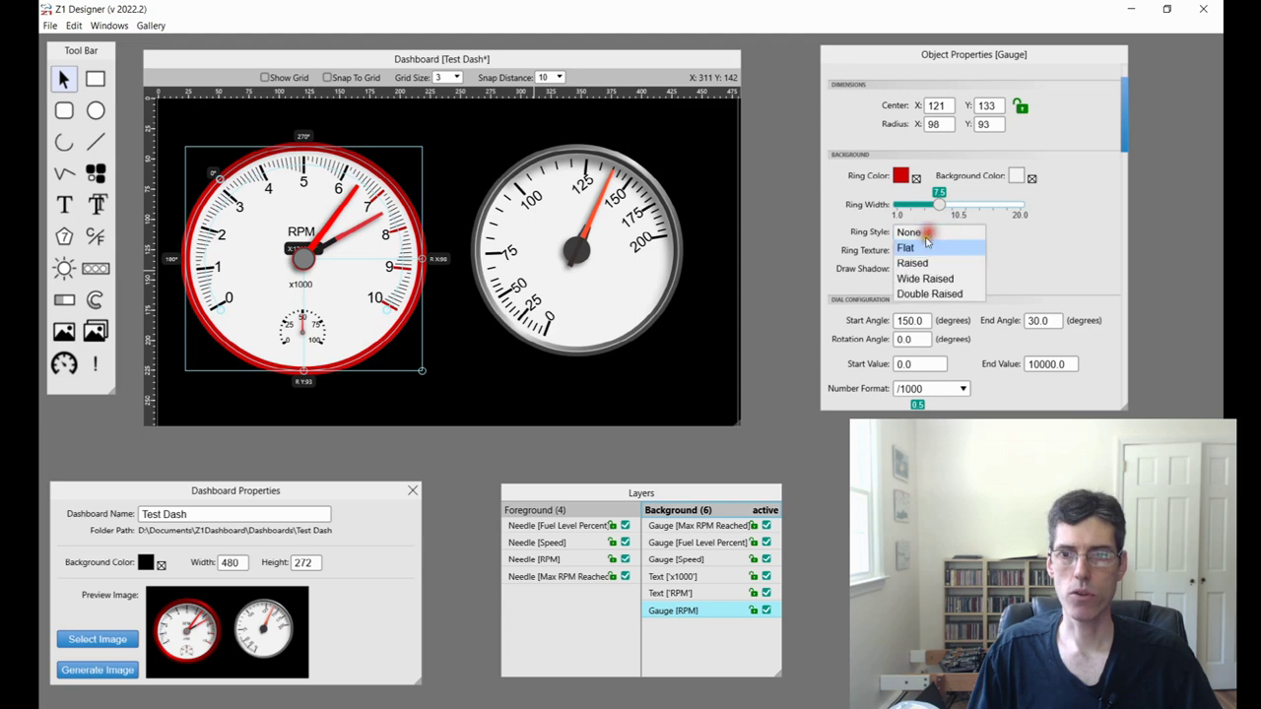
left_click(916, 265)
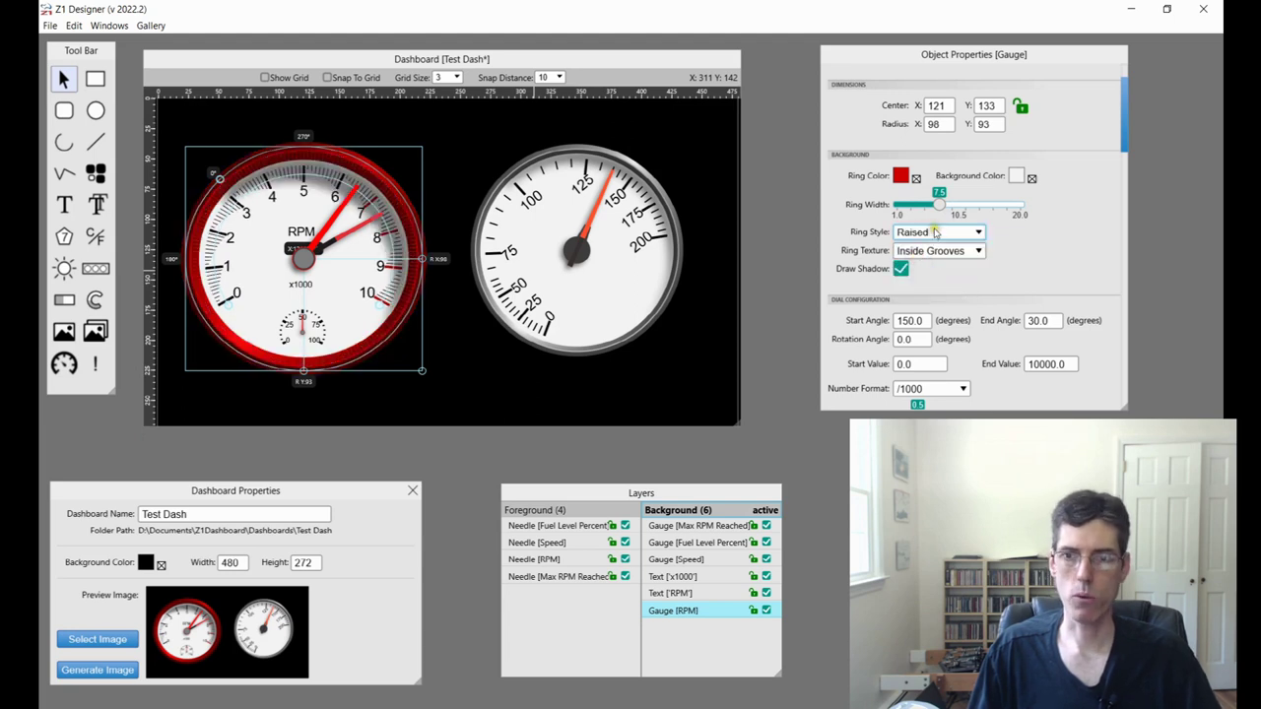
left_click(935, 232)
left_click(918, 279)
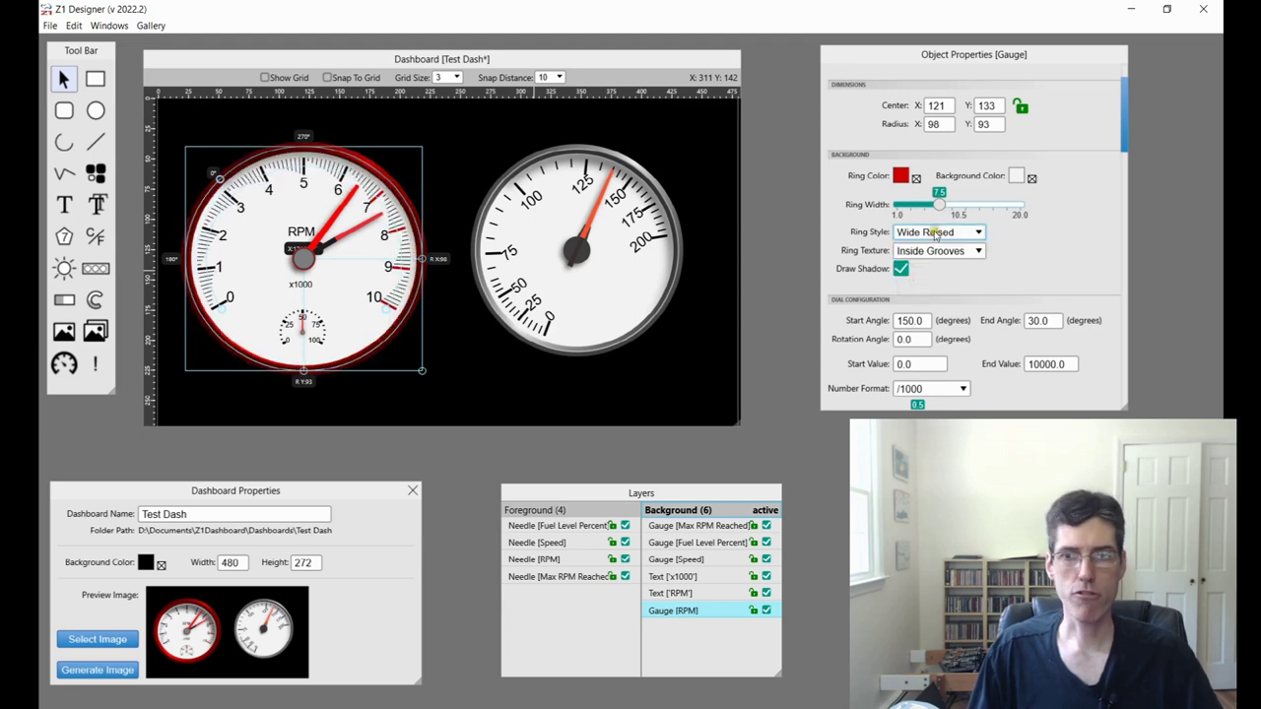
left_click(935, 232)
left_click(918, 294)
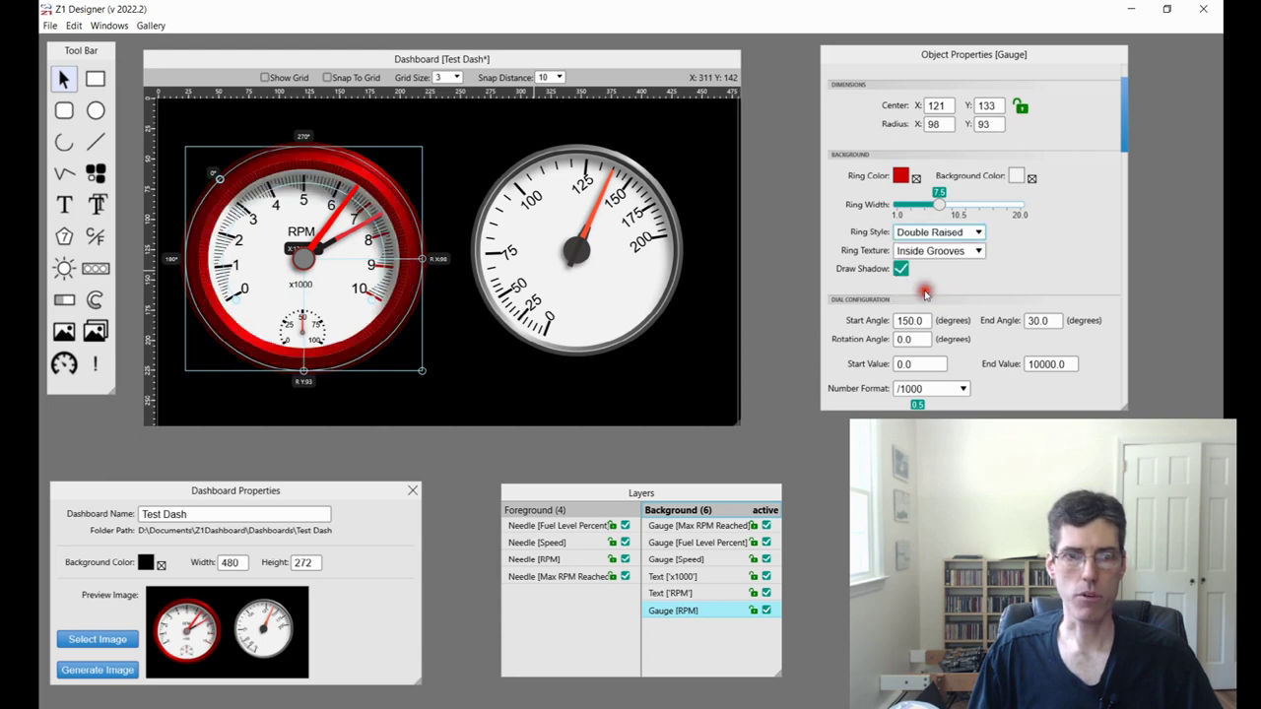
left_click(924, 231)
left_click(916, 264)
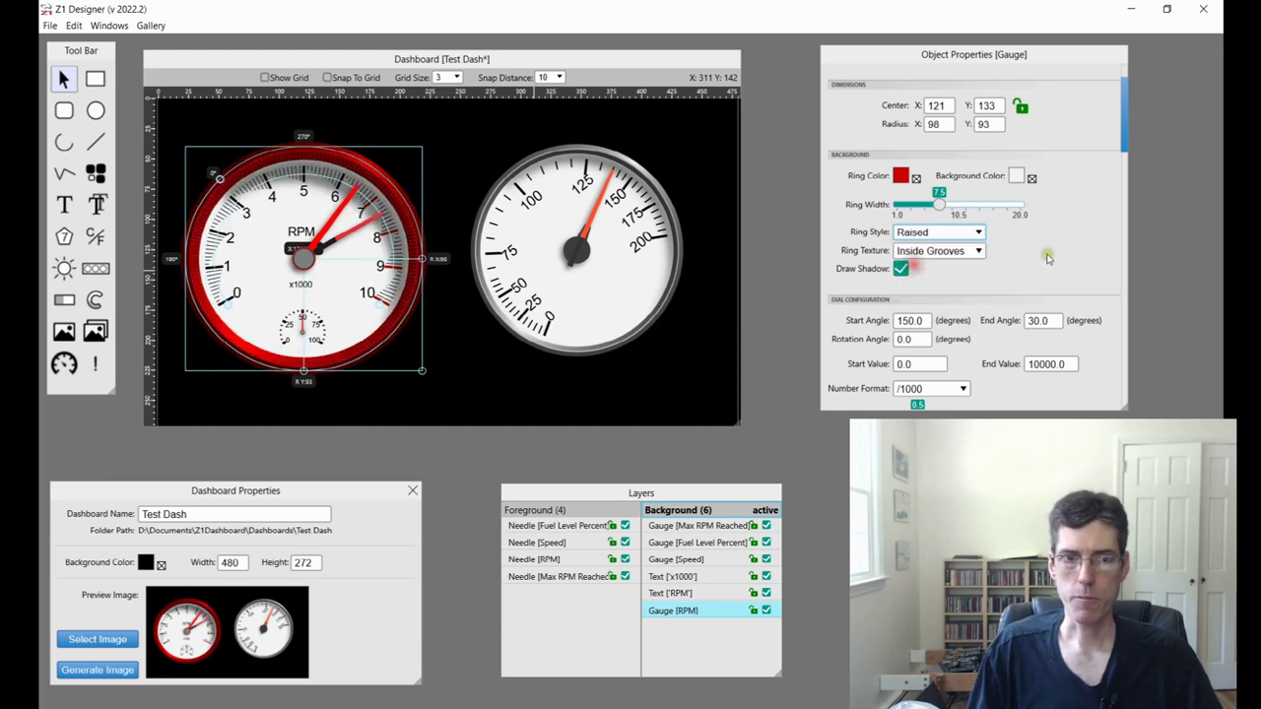
Try the RPM gauge's ring texture as None and set it back to Inside Grooves
left_click(926, 252)
left_click(911, 251)
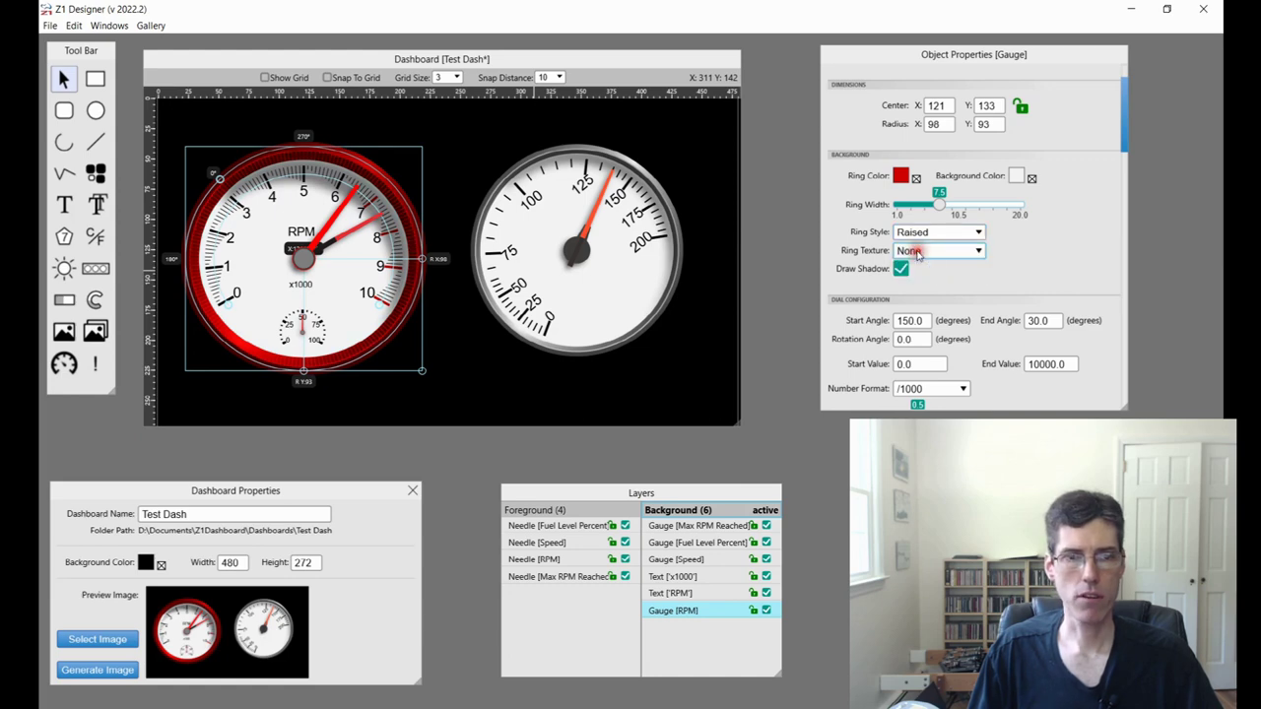
left_click(925, 252)
left_click(921, 271)
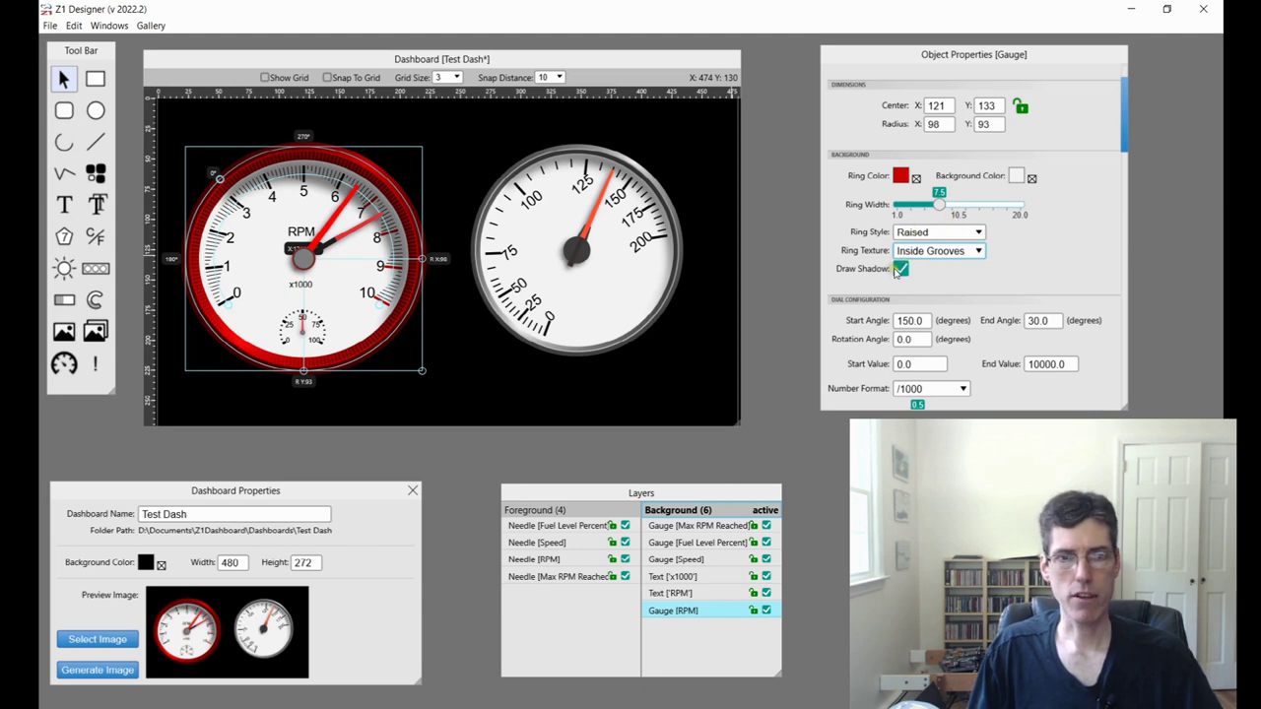
Toggle the RPM gauge's background shadow off and on to compare, leaving it enabled
left_click(900, 269)
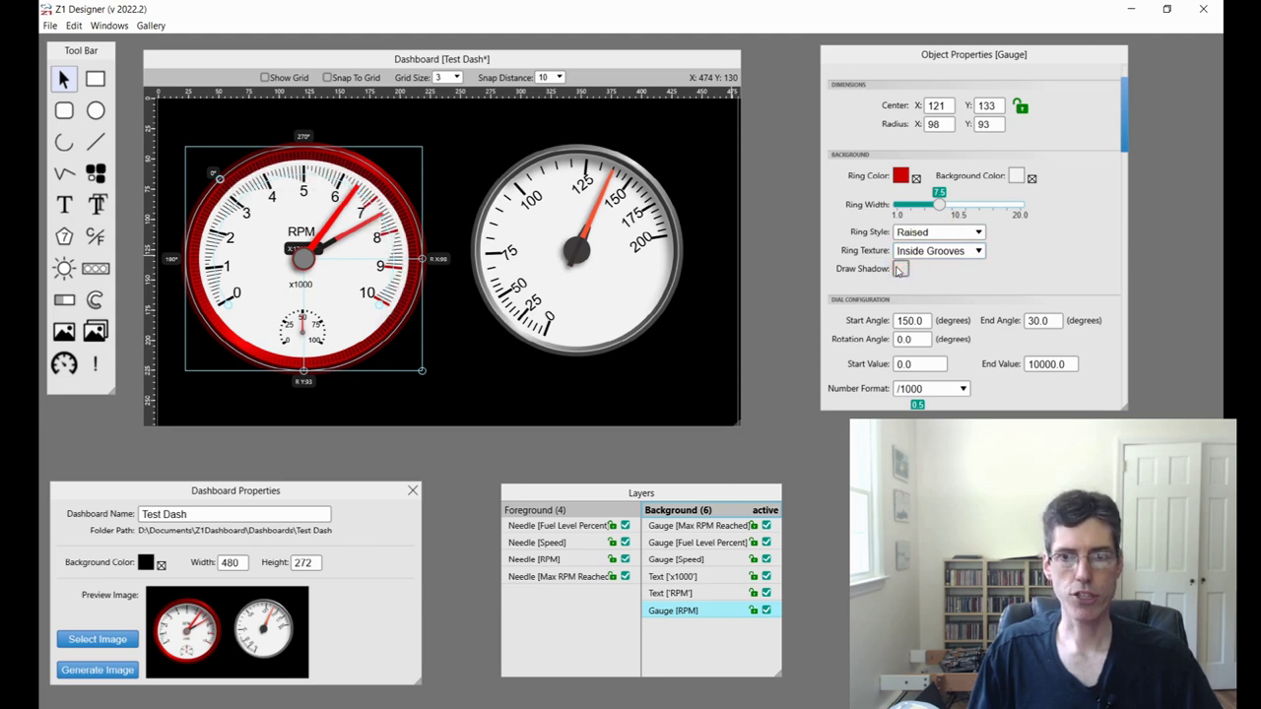
left_click(900, 269)
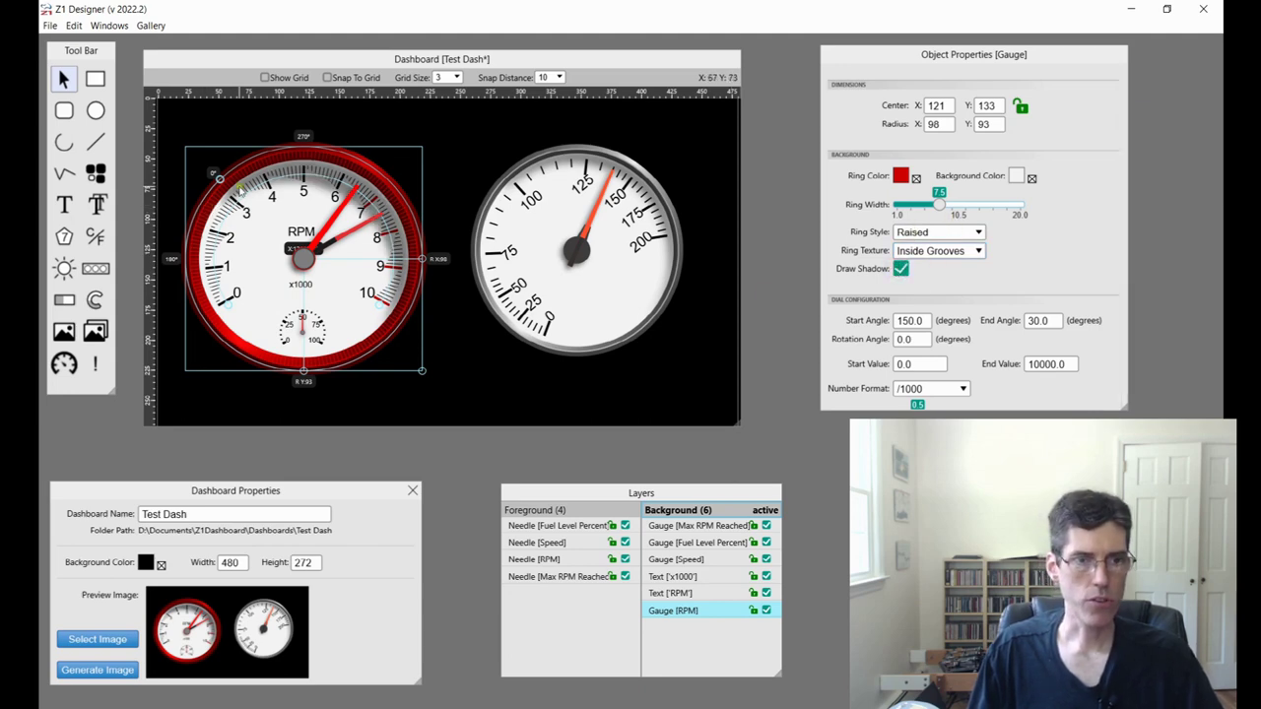
left_click(899, 270)
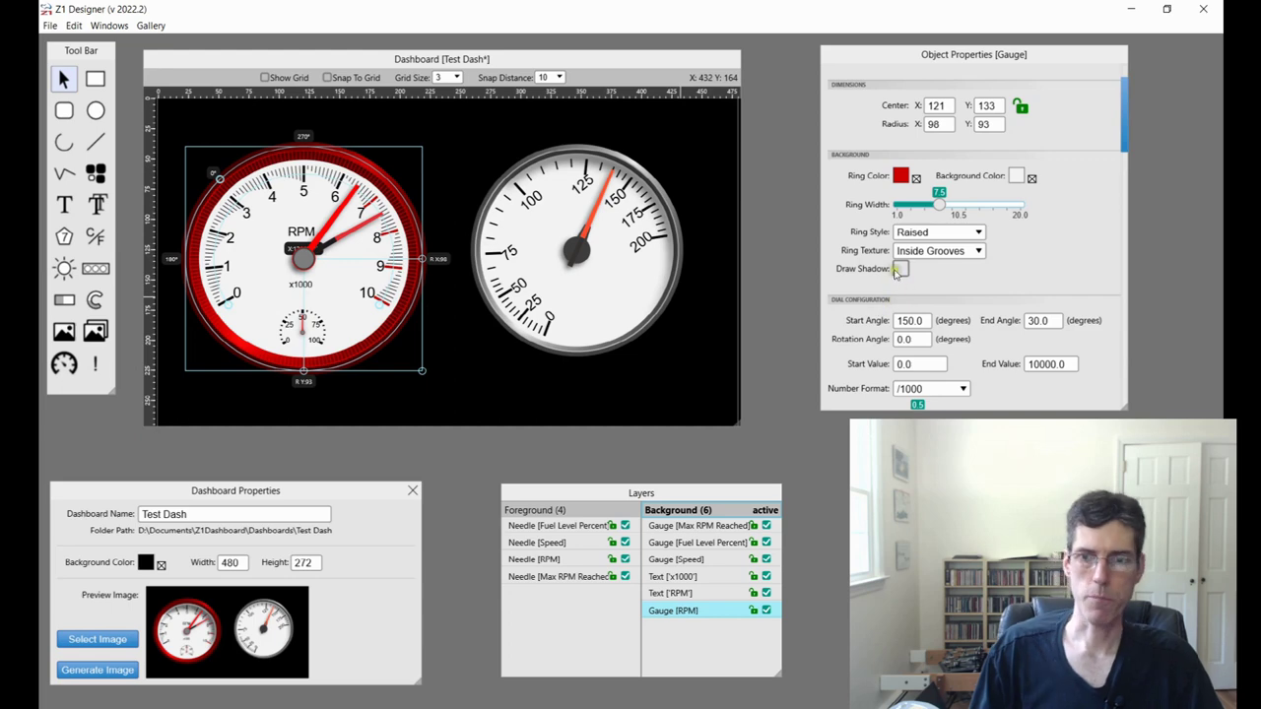
left_click(899, 269)
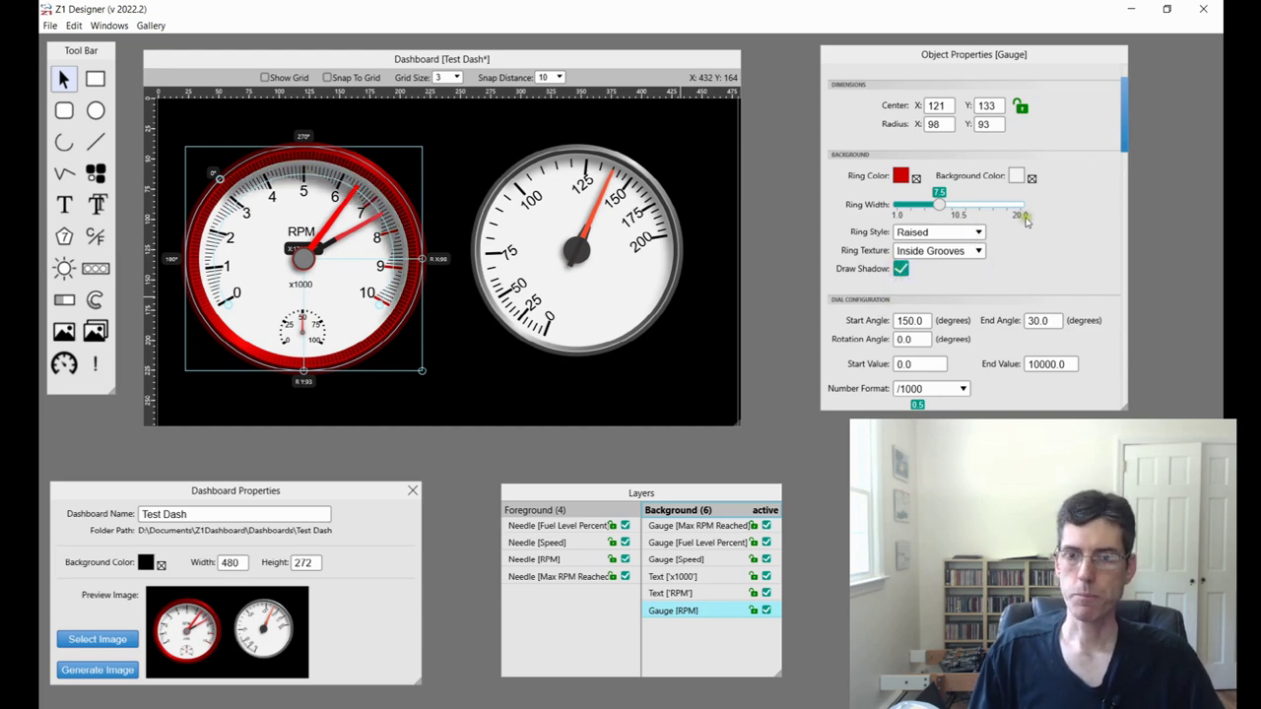
Adjust the RPM dial's start angle to about 163.8 degrees and its end angle to 25 degrees, keeping the gauge in place
scroll(1025, 221, "down", 4)
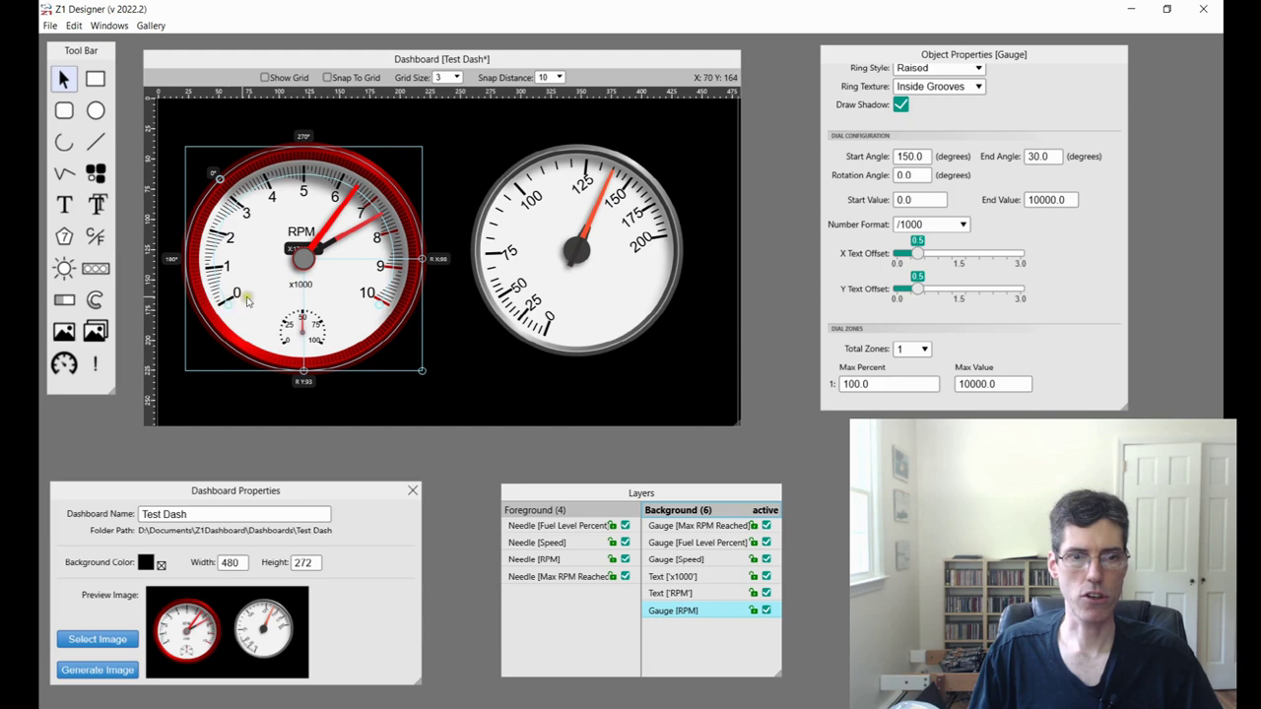
left_click_drag(228, 307, 225, 286)
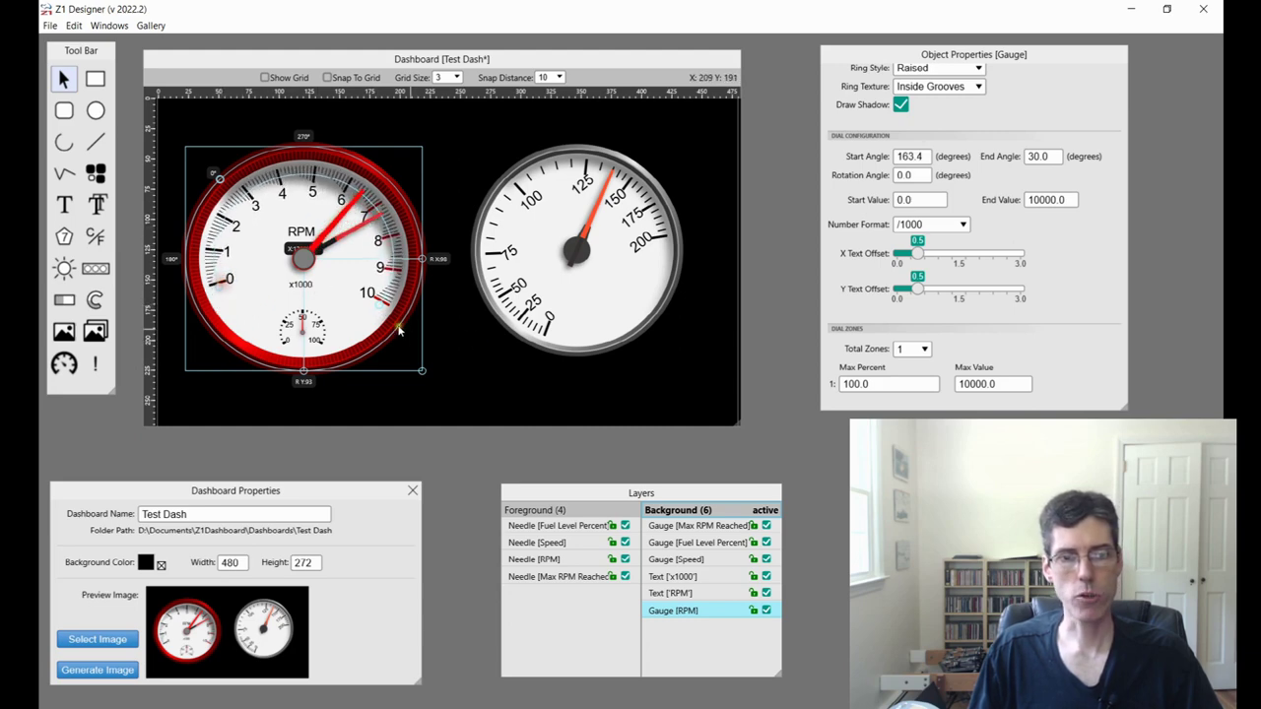
mouse_move(382, 308)
left_mouse_down()
mouse_move(388, 243)
mouse_move(383, 295)
left_mouse_up()
left_click_drag(225, 298, 219, 285)
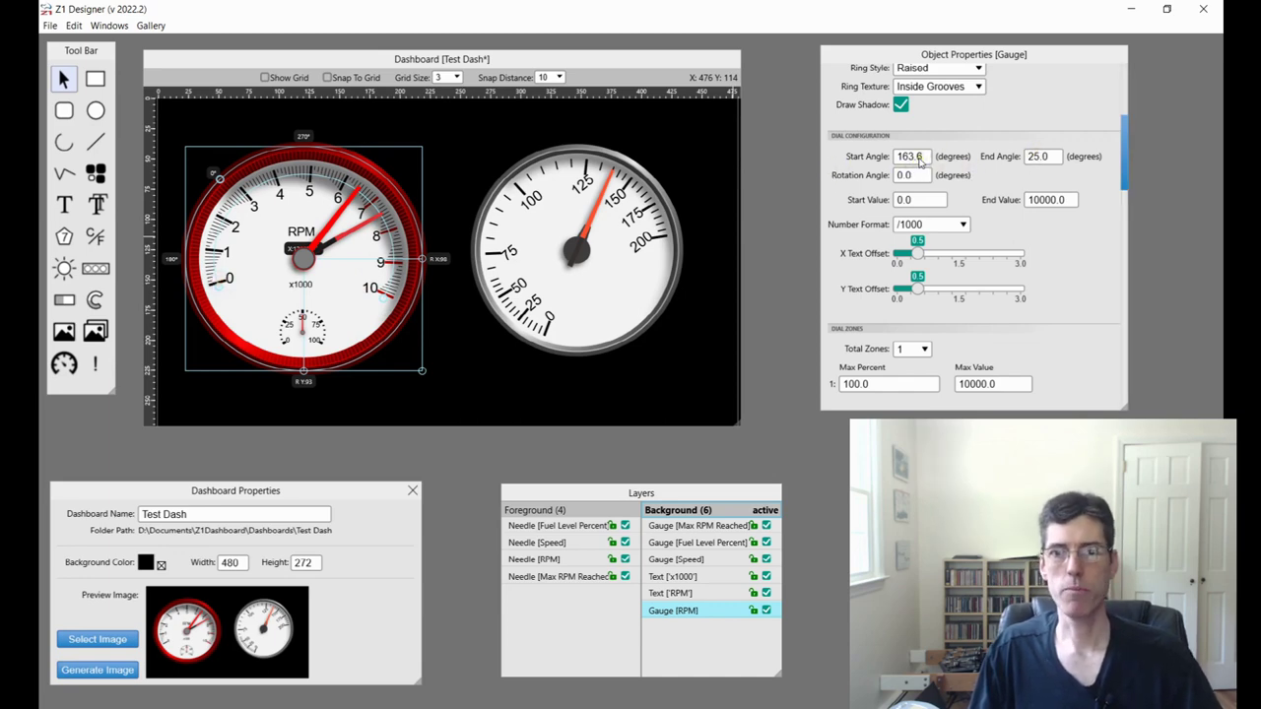
mouse_move(219, 286)
left_mouse_down()
mouse_move(225, 306)
mouse_move(220, 288)
left_mouse_up()
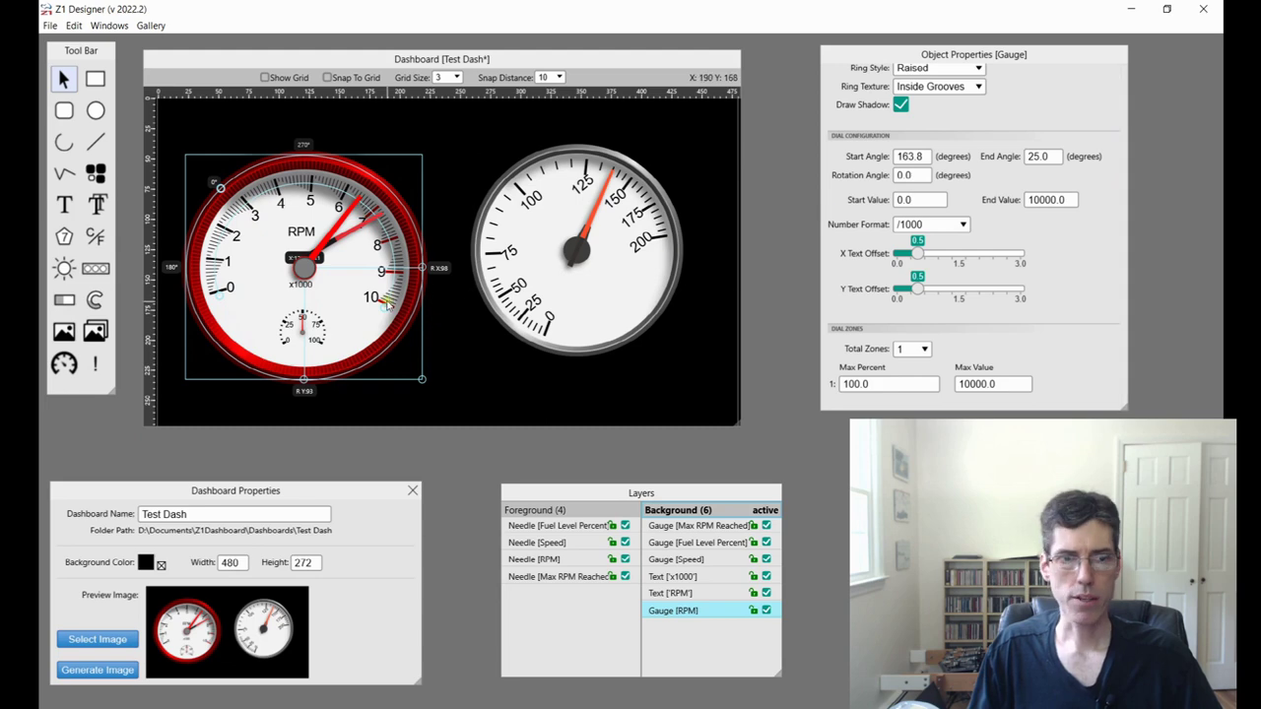
left_click_drag(368, 298, 367, 288)
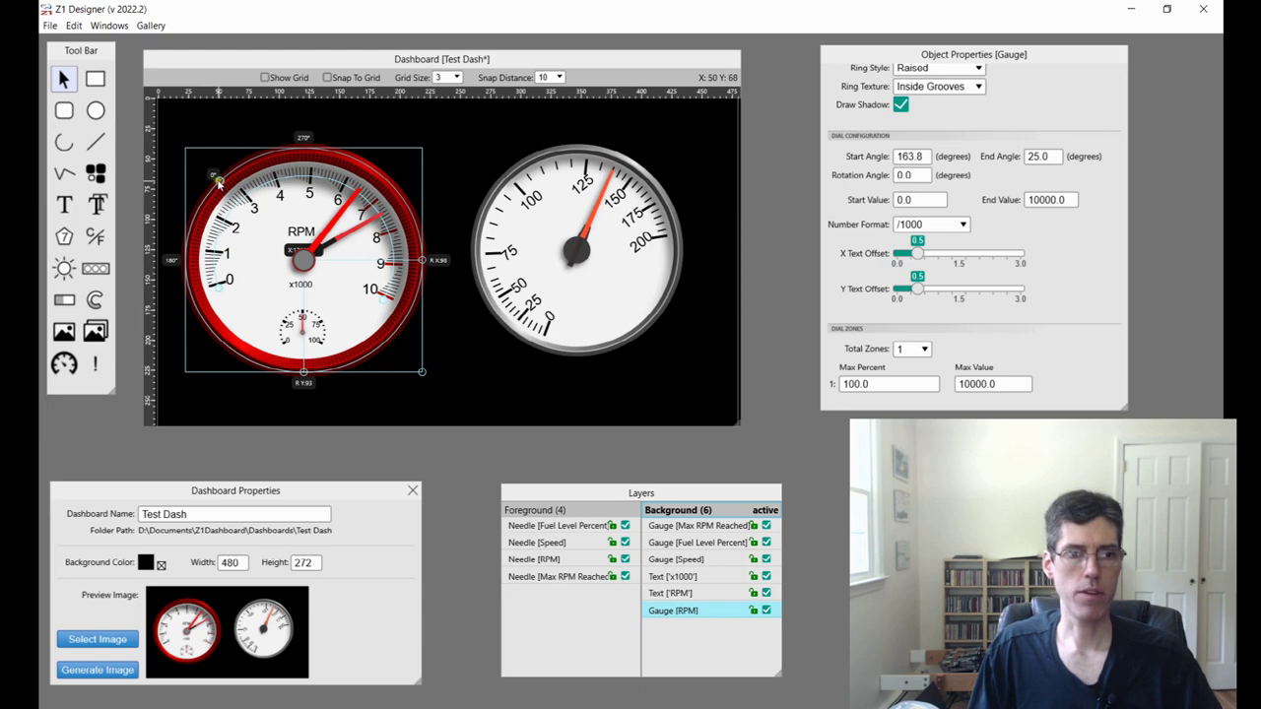
Try rotating the RPM dial to about -5.1 degrees and reset its rotation angle to 0
mouse_move(219, 184)
left_mouse_down()
mouse_move(228, 212)
mouse_move(233, 201)
left_mouse_up()
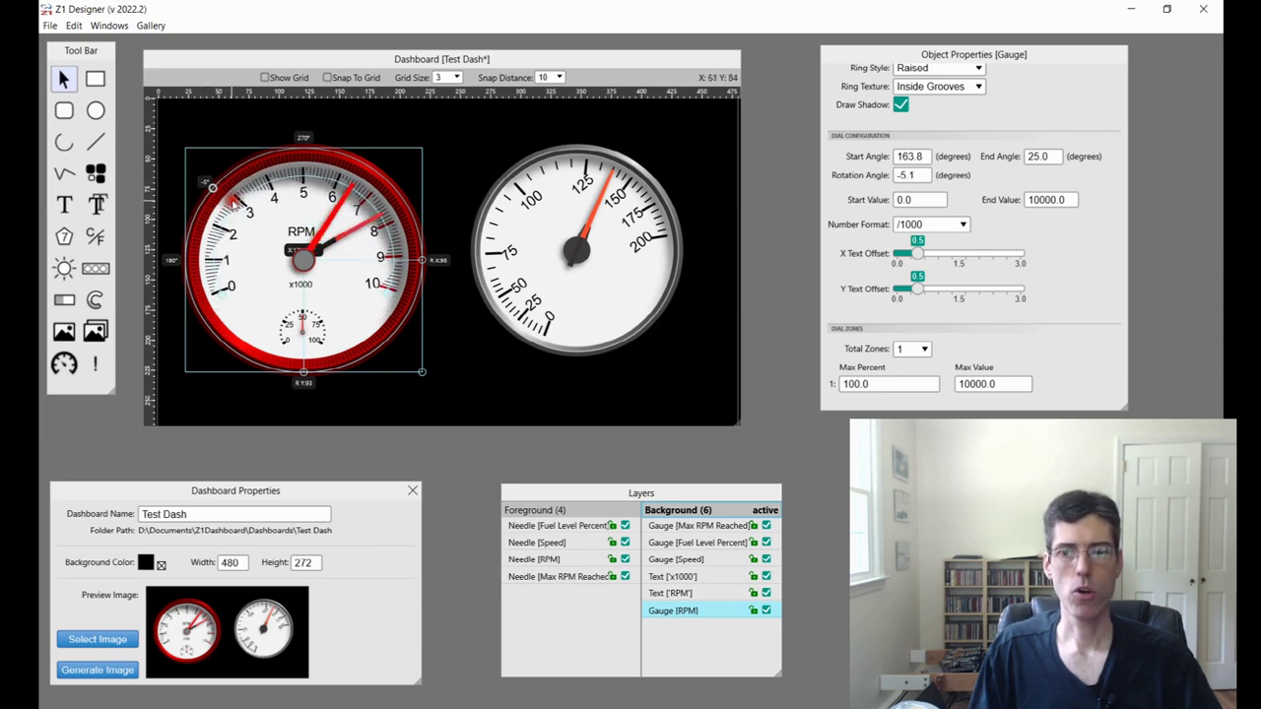
double_click(915, 176)
key("BackSpace")
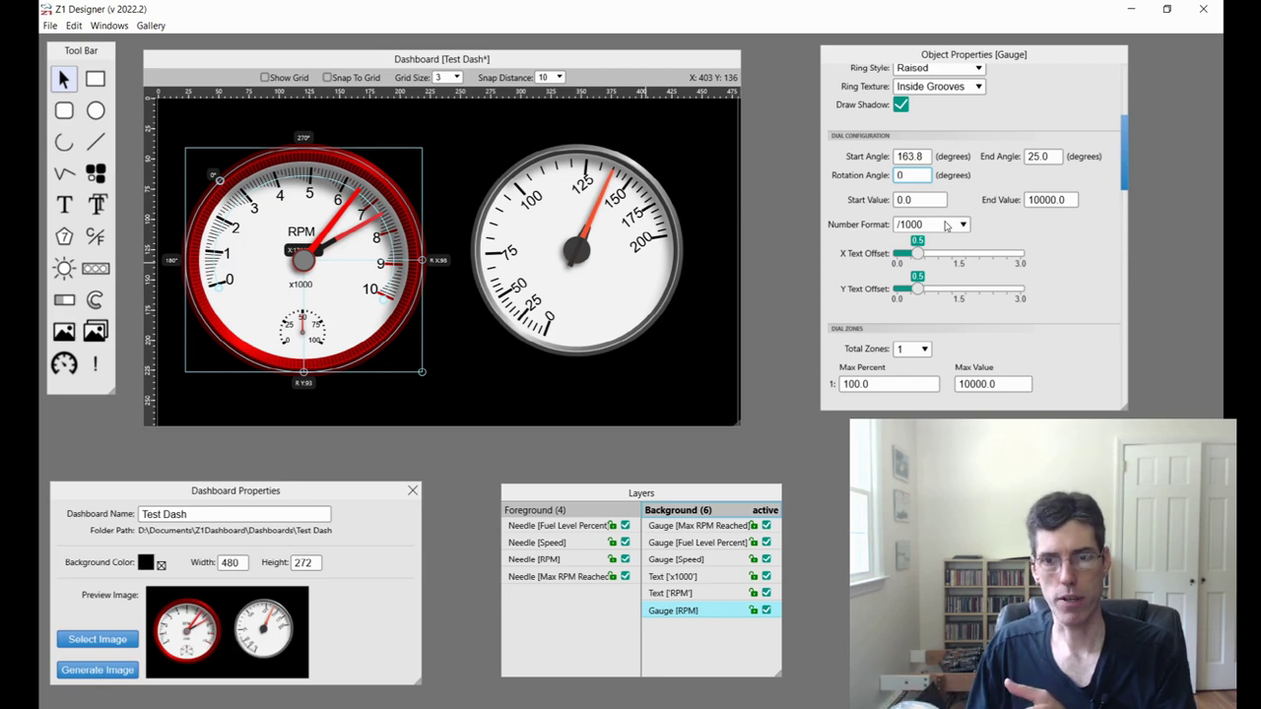
Try the As Is number format on the RPM dial and switch back to /1000
left_click(946, 225)
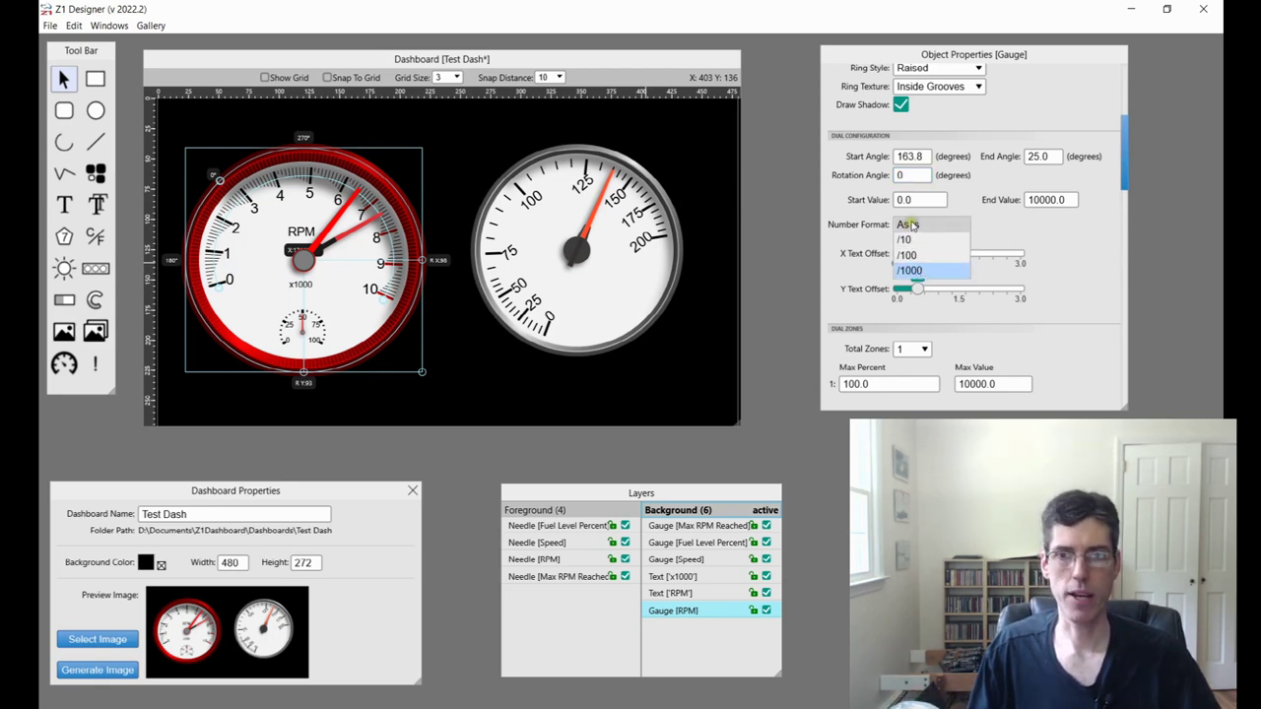
left_click(911, 226)
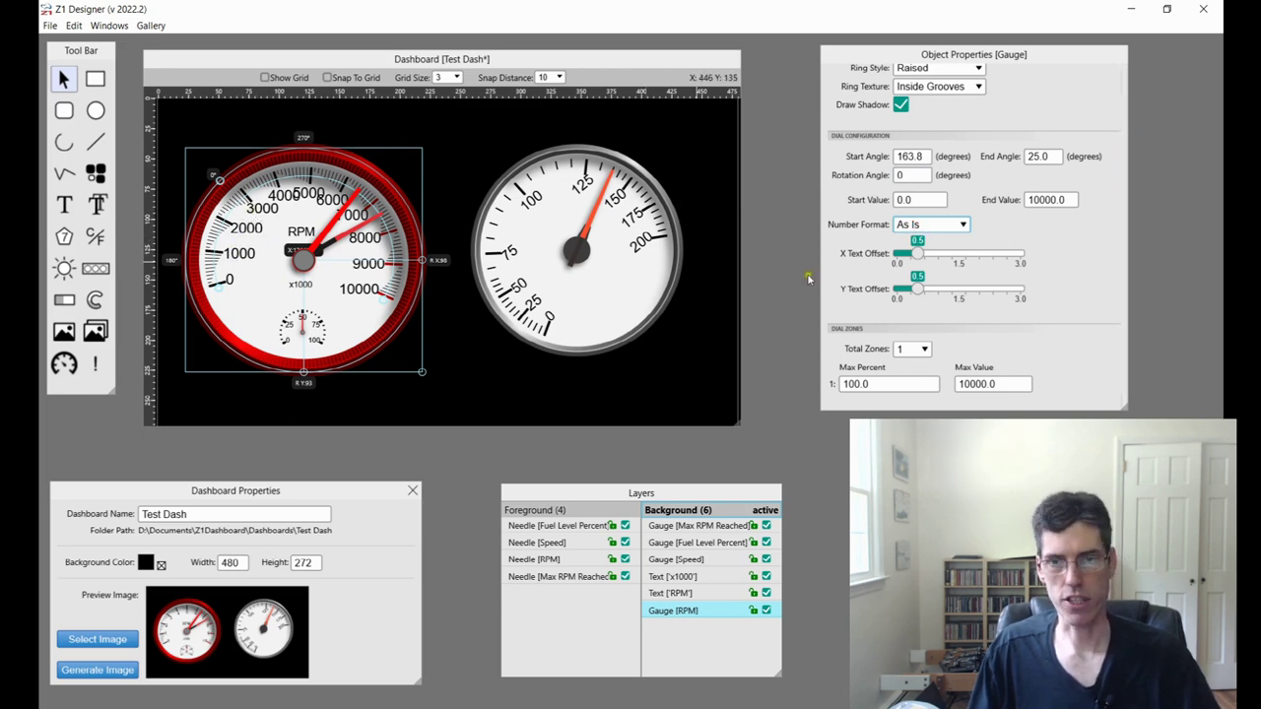
left_click(939, 226)
left_click(918, 271)
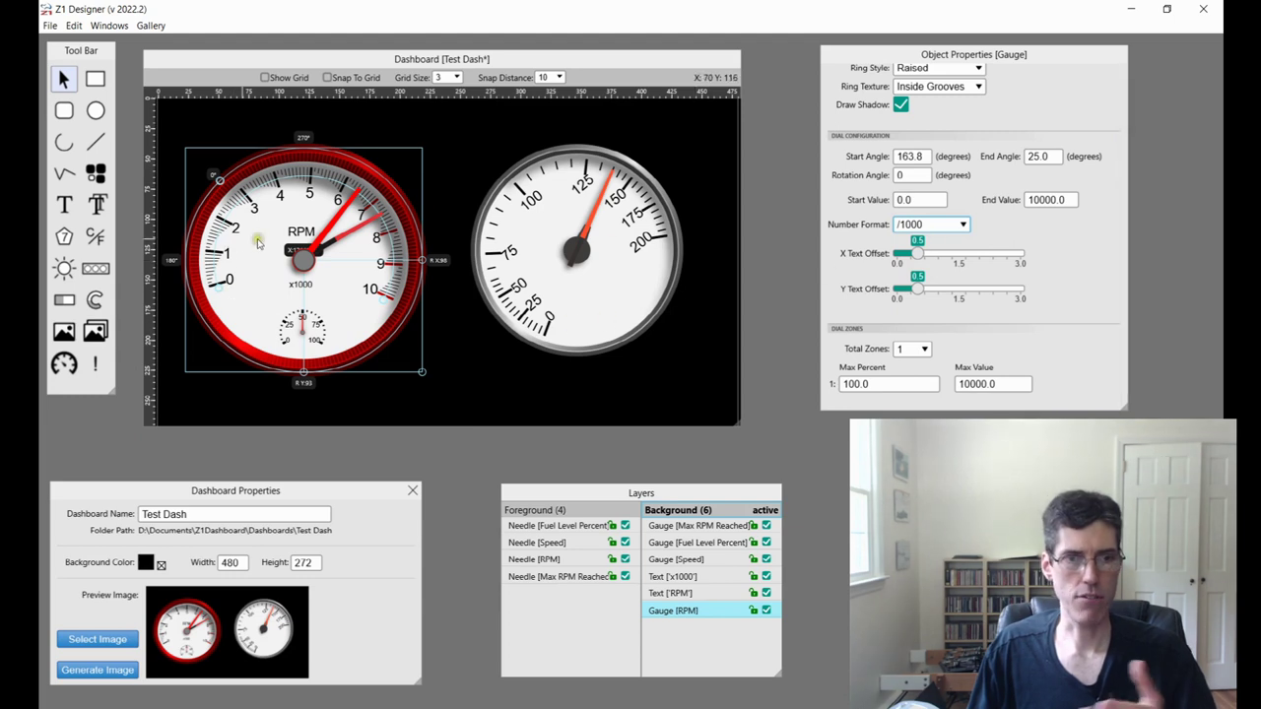
Try the /100 and /10 number formats on the RPM dial and return it to /1000
left_click(928, 226)
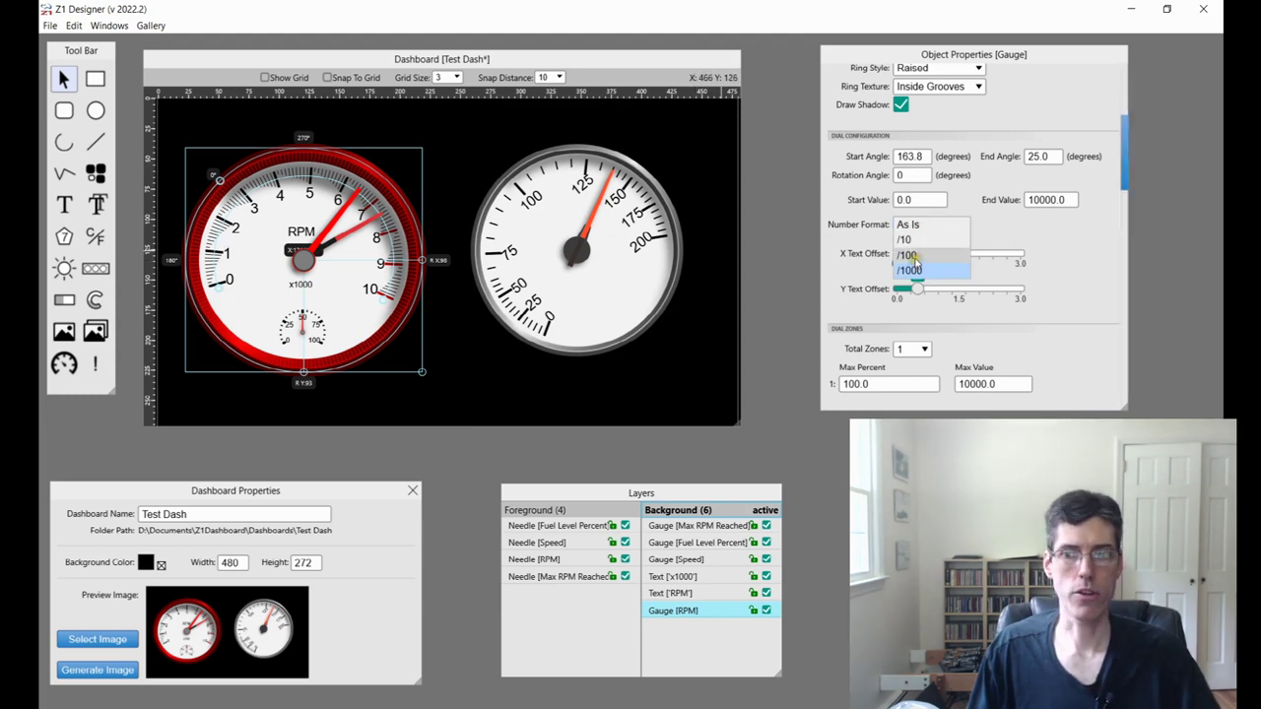
left_click(914, 255)
left_click(927, 226)
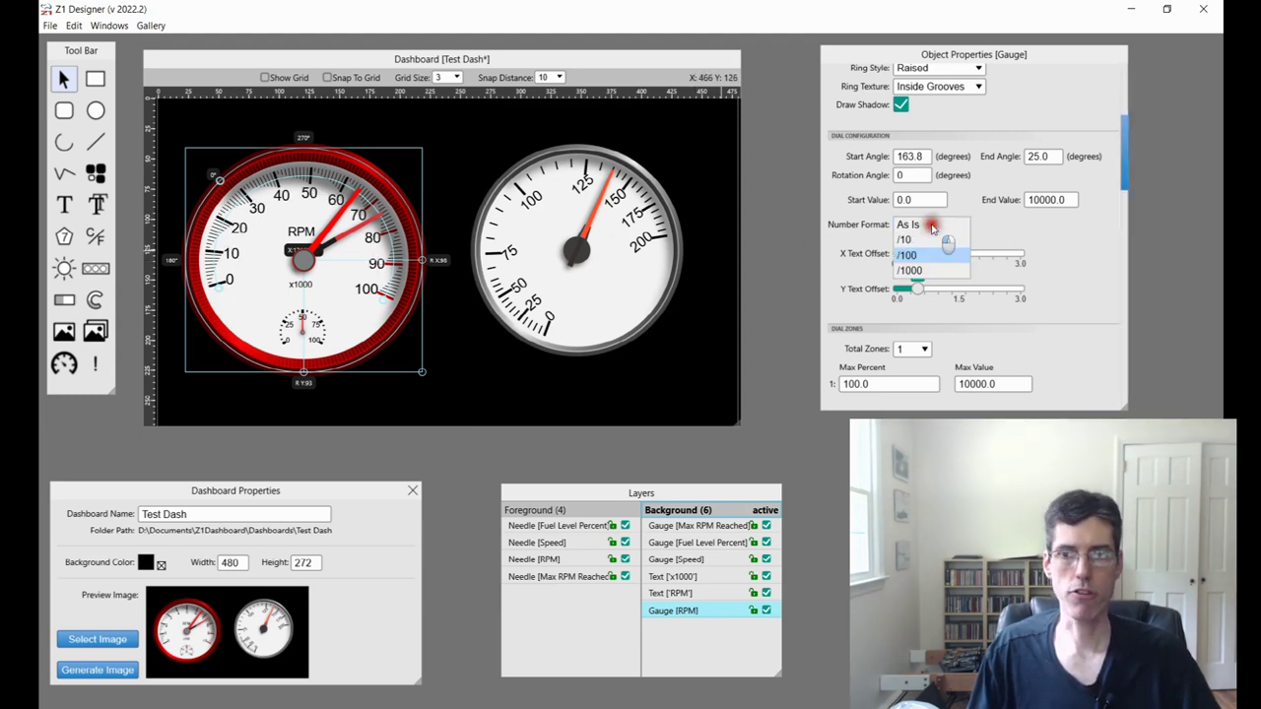
left_click(926, 240)
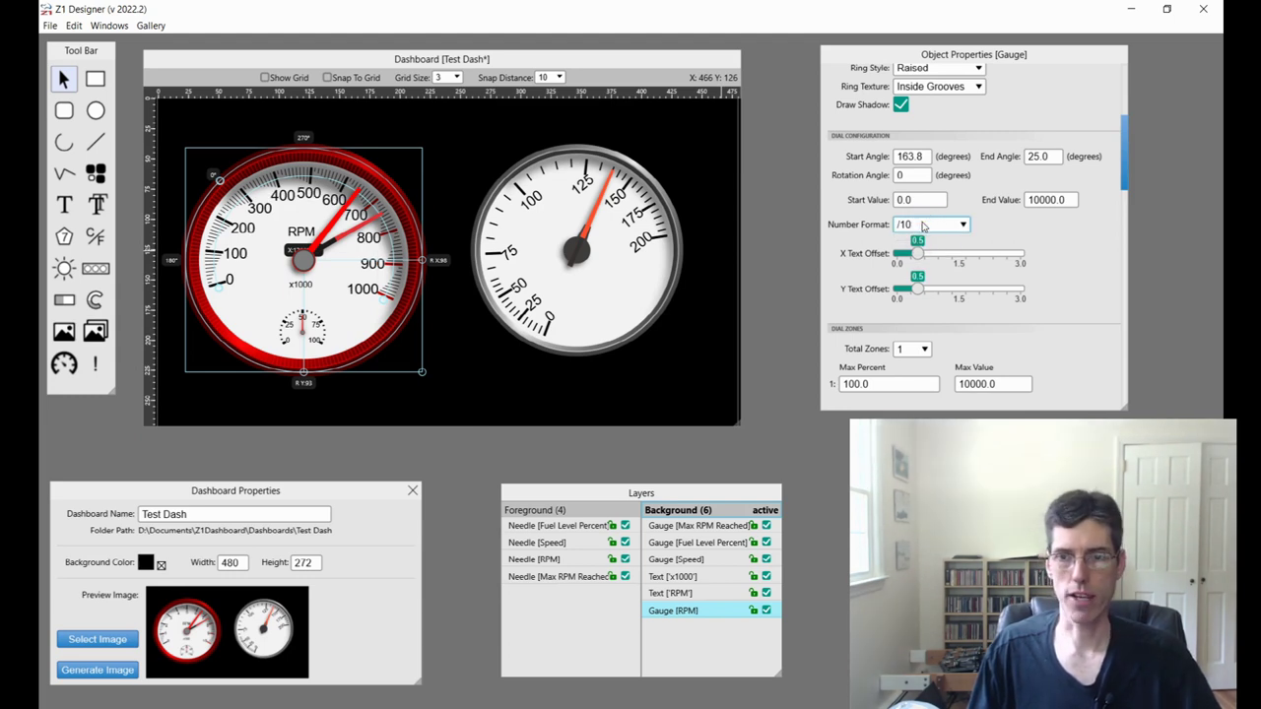
left_click(923, 227)
left_click(918, 272)
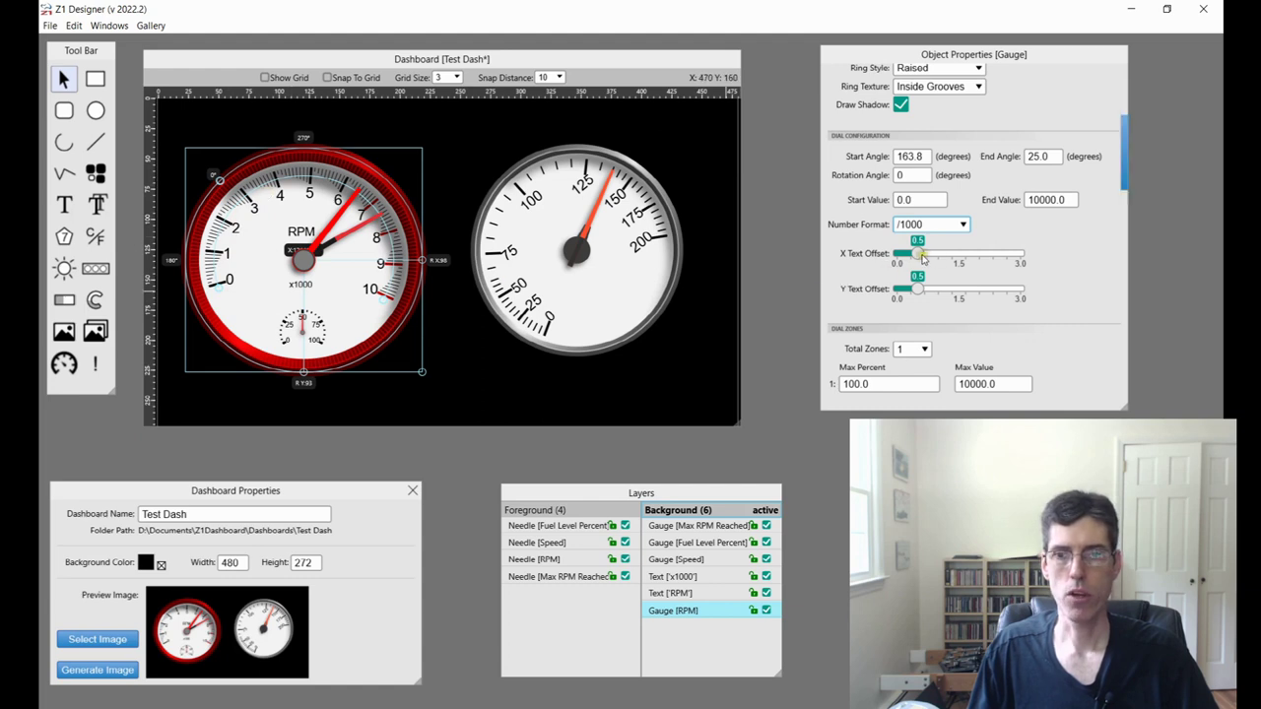
Try shifting the RPM dial's number positions with the X text offset and return it to 0.5
mouse_move(916, 253)
left_mouse_down()
mouse_move(955, 252)
mouse_move(926, 252)
mouse_move(917, 288)
mouse_move(936, 287)
mouse_move(916, 287)
mouse_move(917, 253)
left_mouse_up()
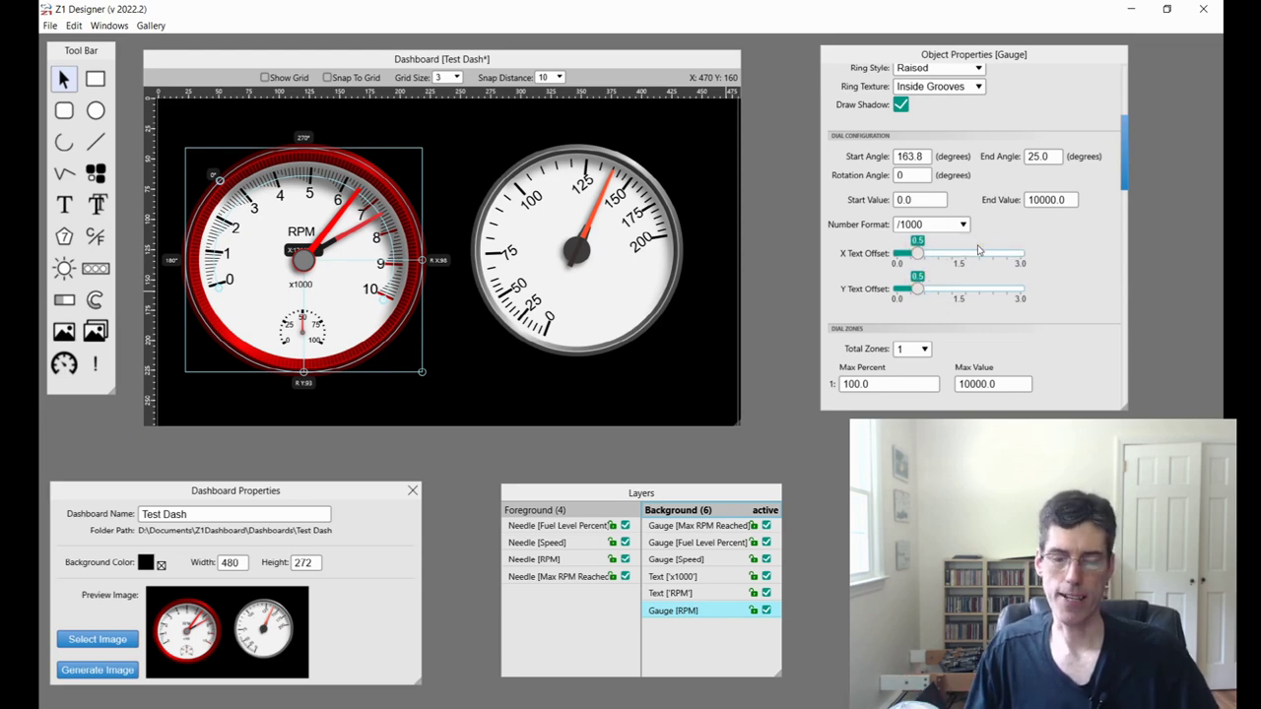
scroll(1040, 231, "down", 2)
scroll(1040, 231, "down", 3)
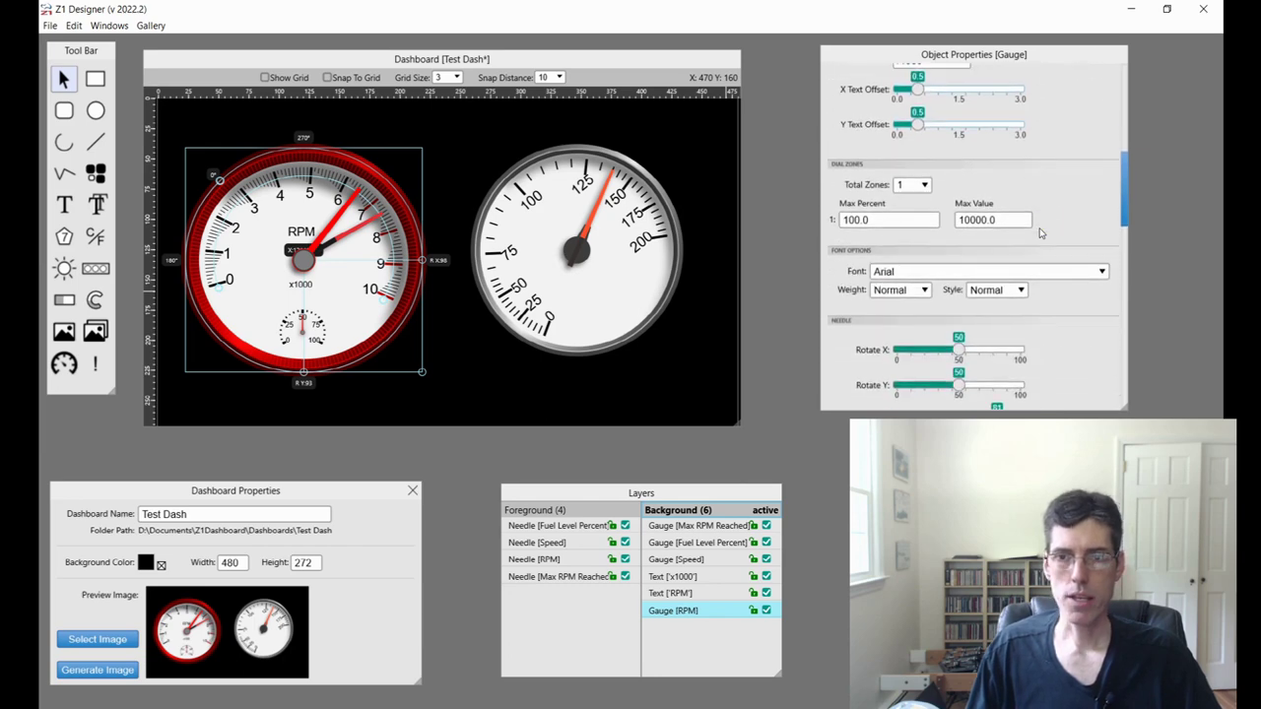
scroll(1032, 219, "up", 1)
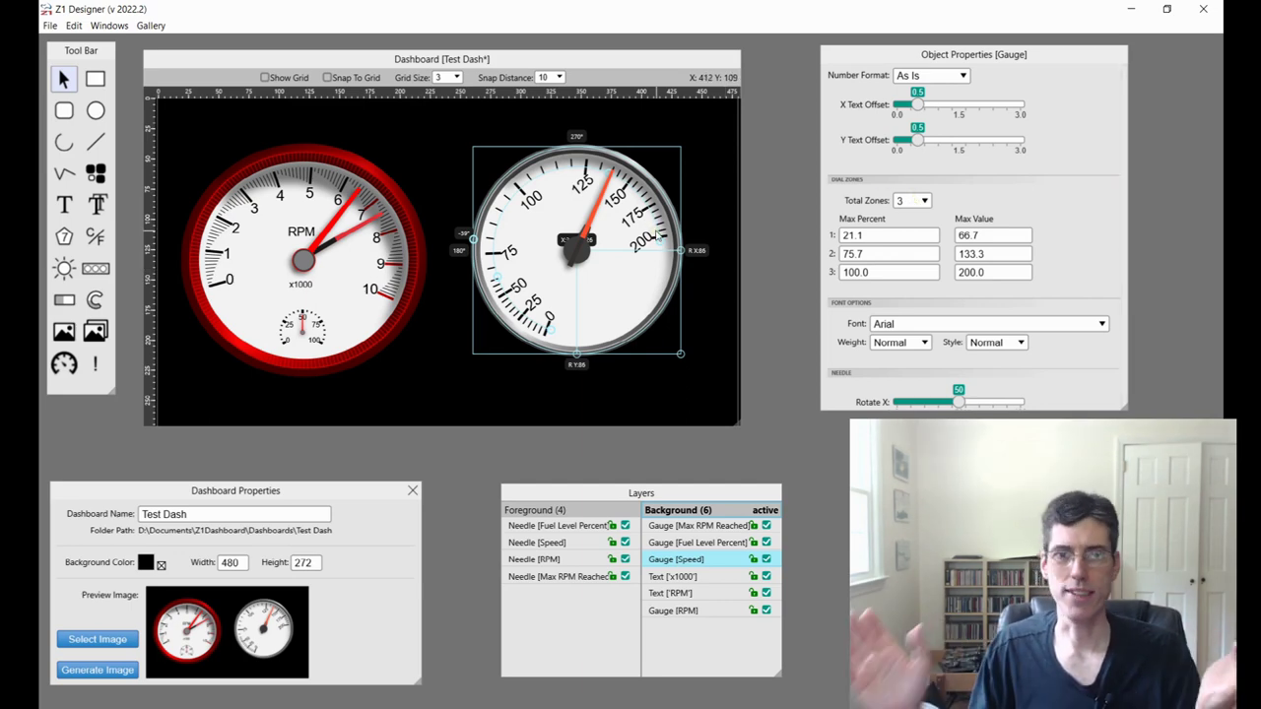
Move the Speed dial's zone boundaries to a max percent of about 26.0 for zone 1 and 76.7 for zone 2
left_click(903, 202)
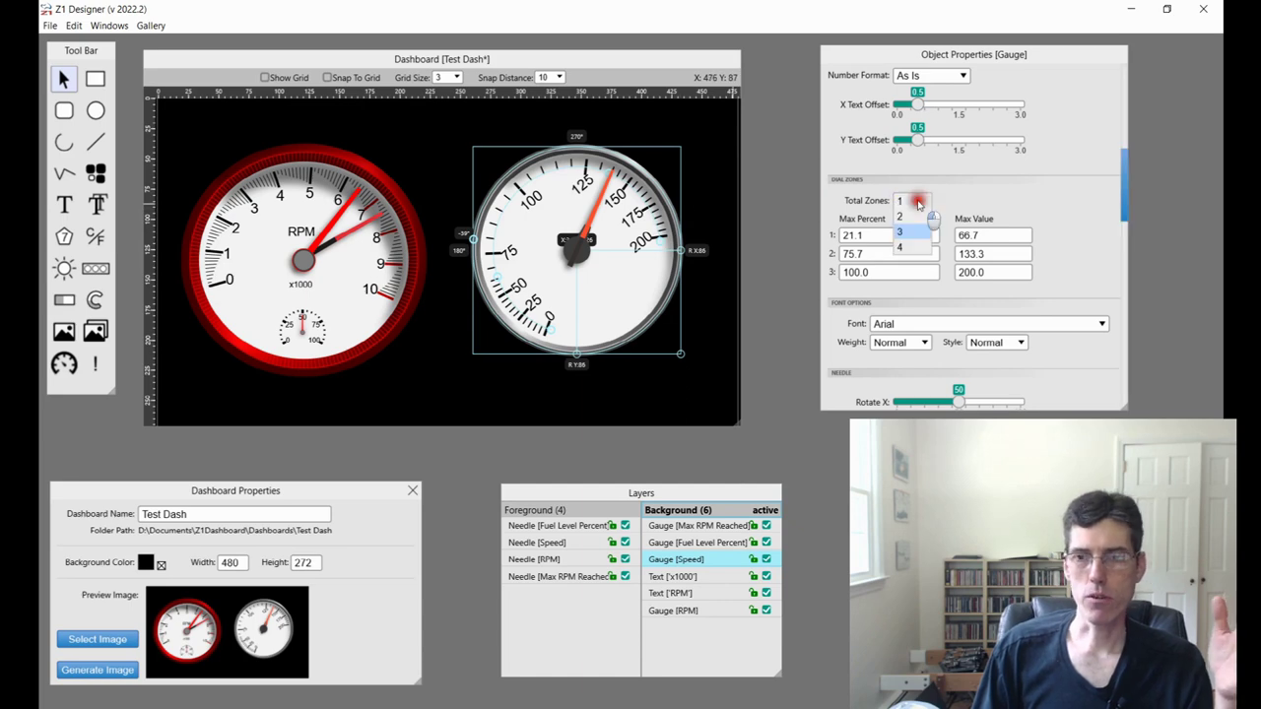
left_click(1086, 200)
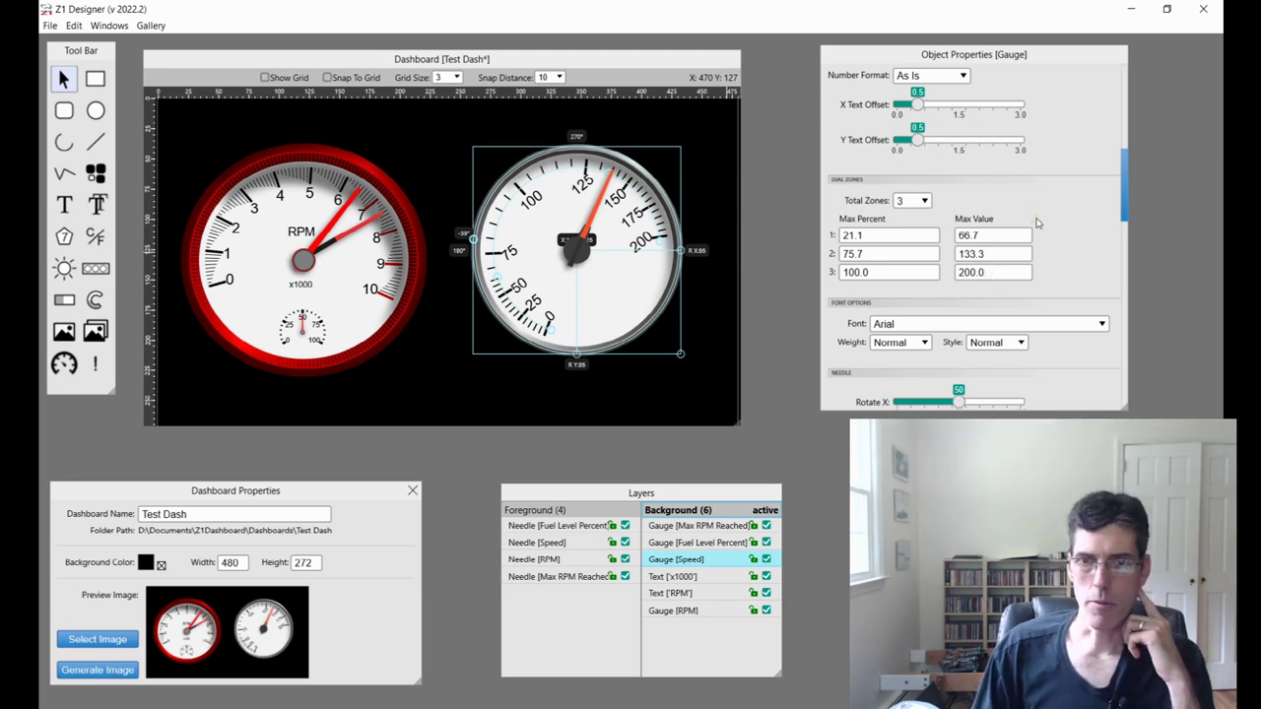
scroll(1037, 223, "up", 3)
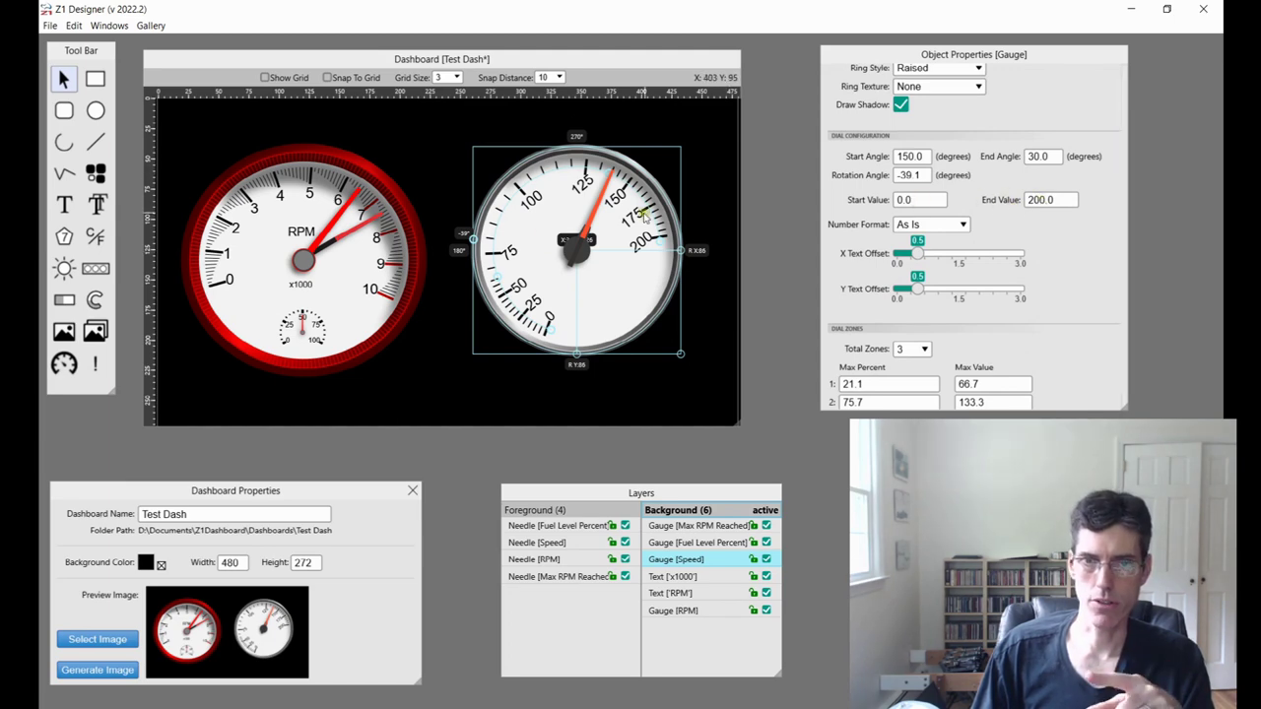
scroll(961, 315, "down", 3)
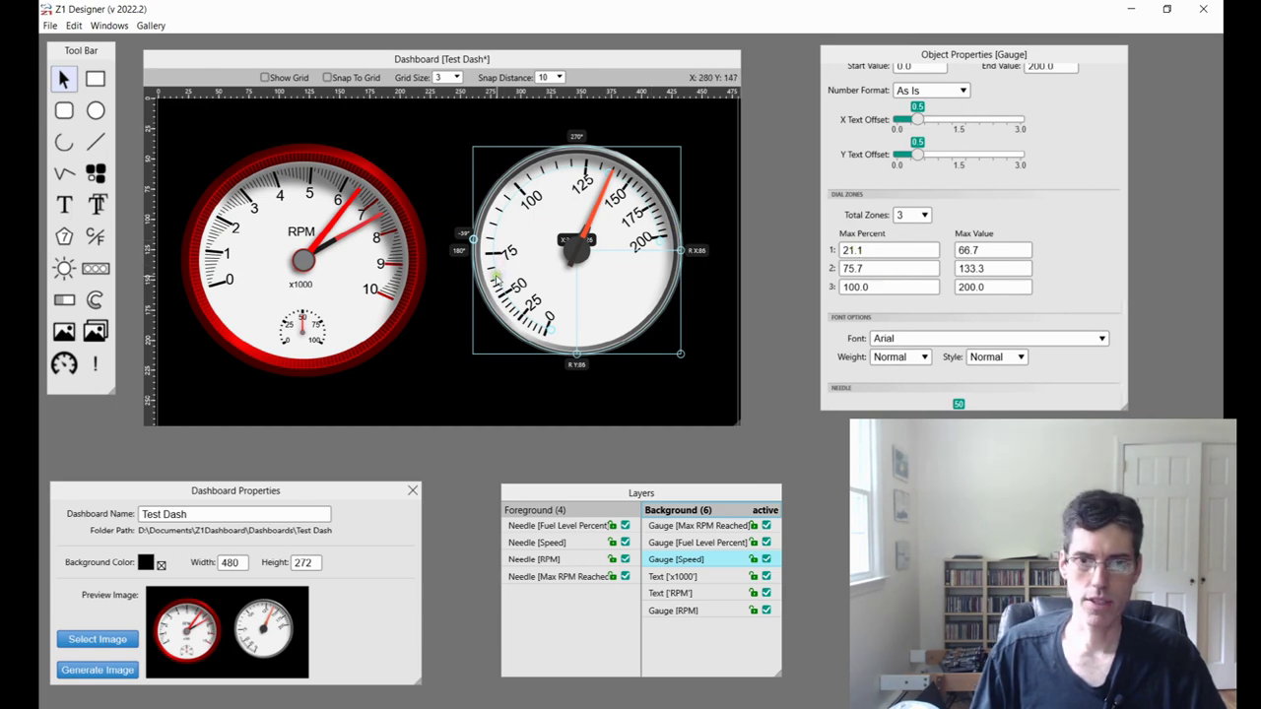
left_click_drag(496, 281, 631, 177)
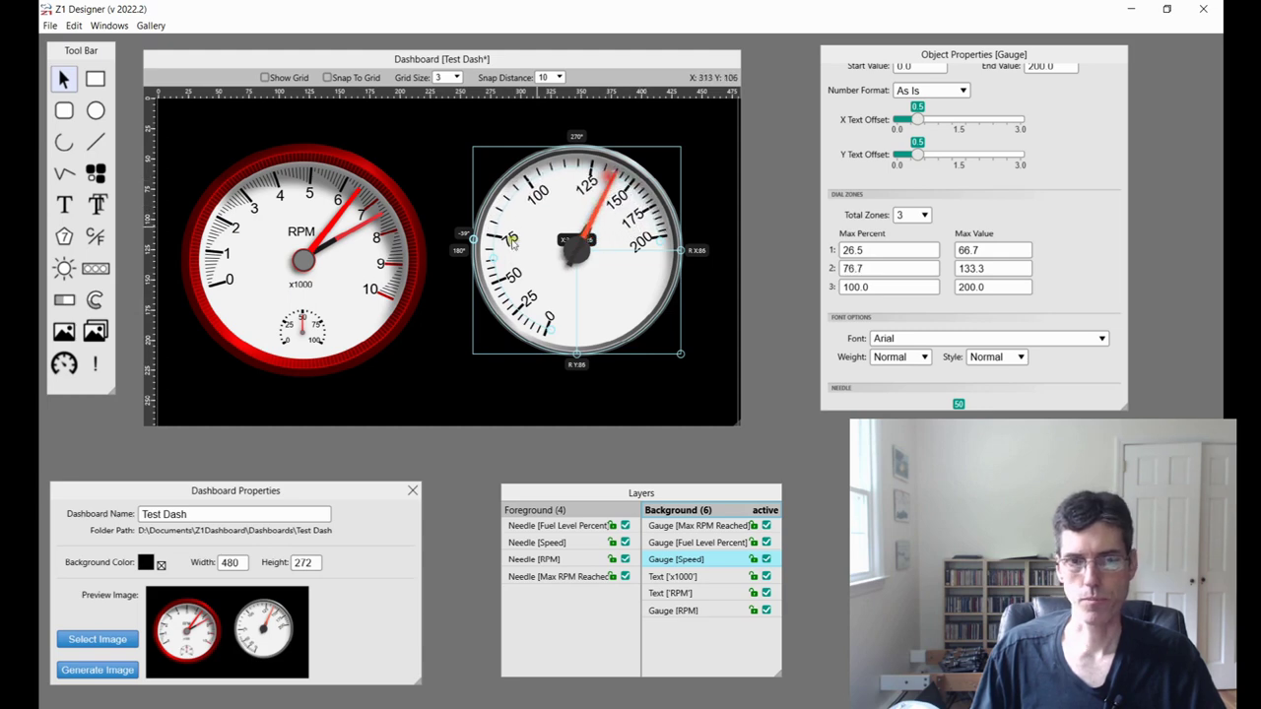
left_click_drag(486, 262, 520, 259)
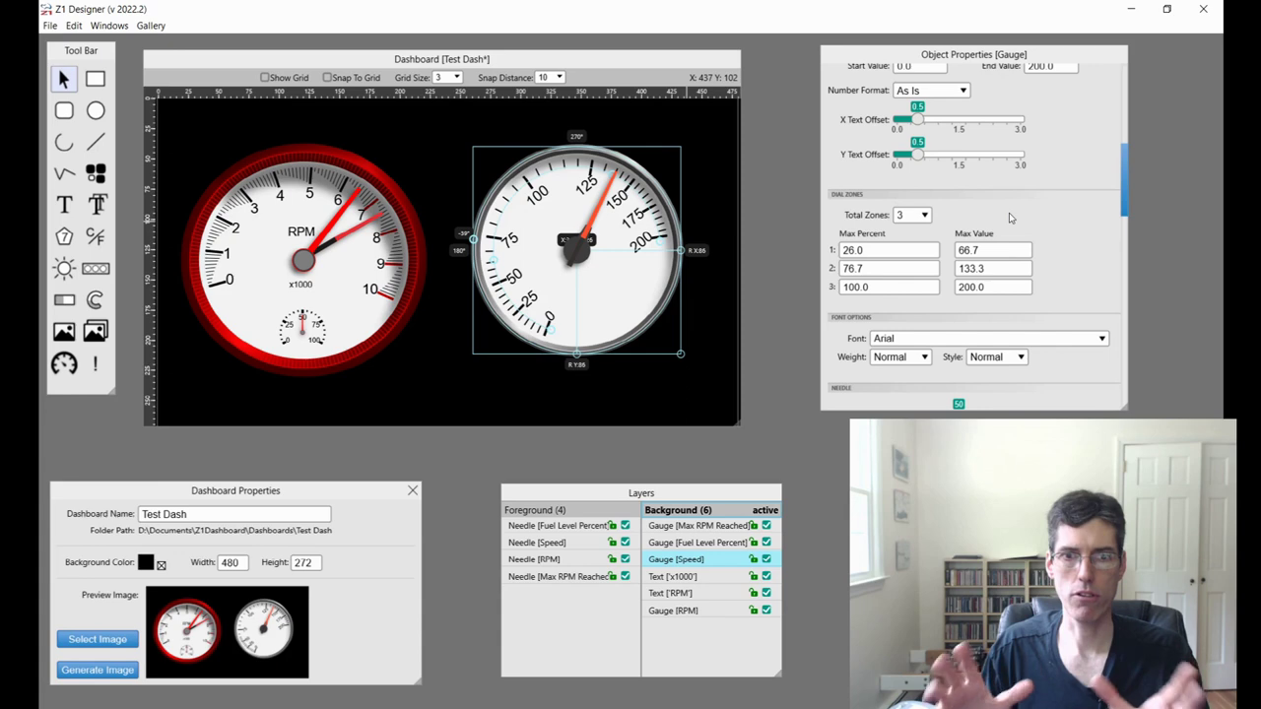
Try offsetting the Speed needle's pivot with Rotate X and Rotate Y, returning both to 50 and keeping the needle length at 85
scroll(1015, 214, "down", 3)
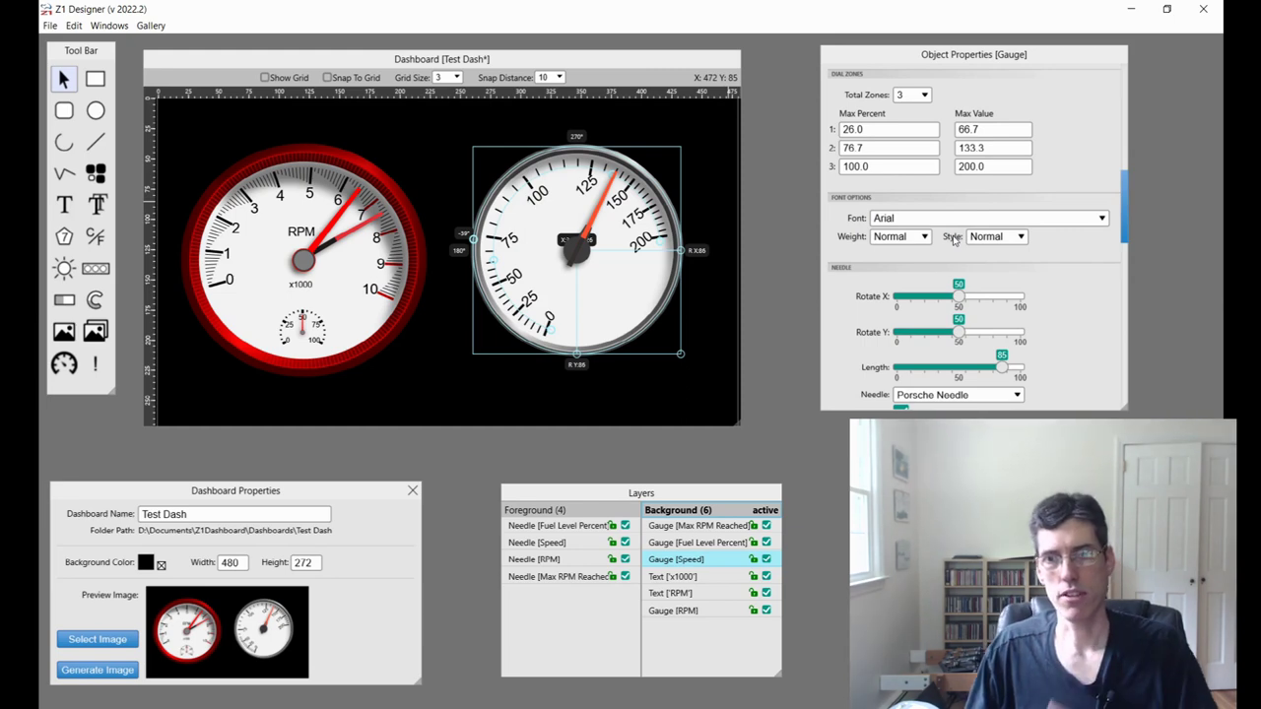
scroll(953, 239, "down", 3)
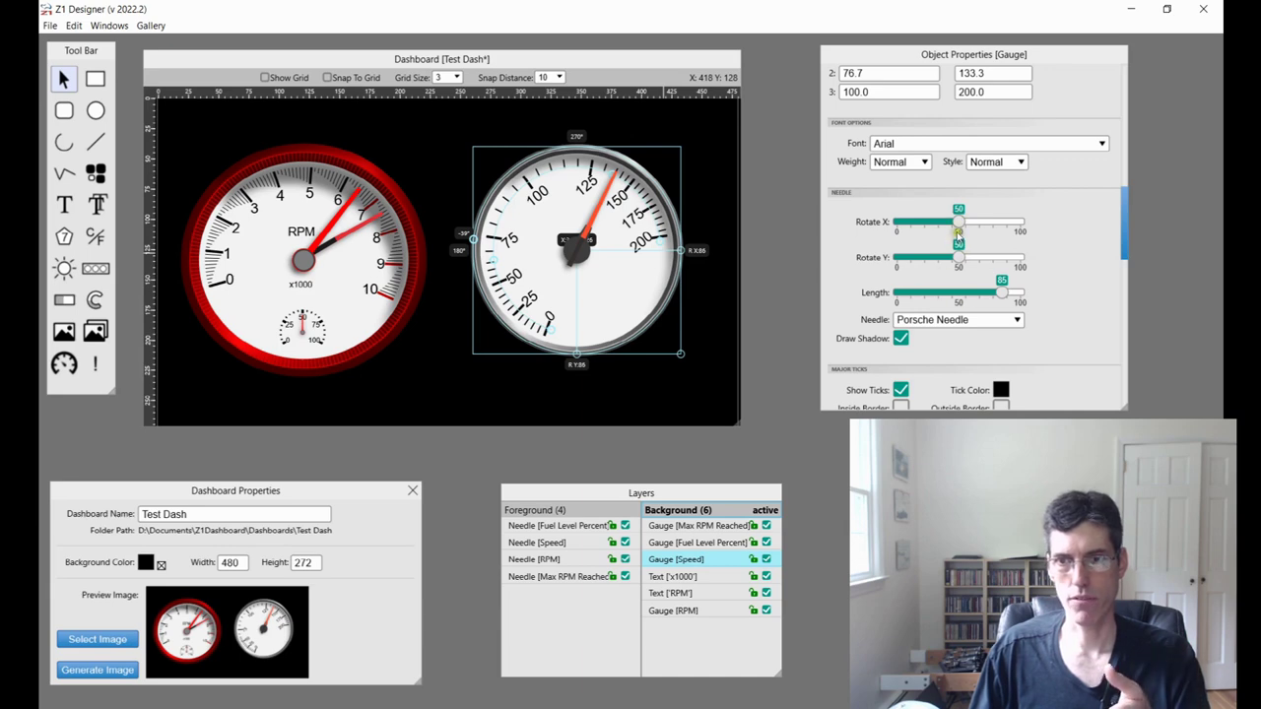
left_click_drag(957, 226, 961, 254)
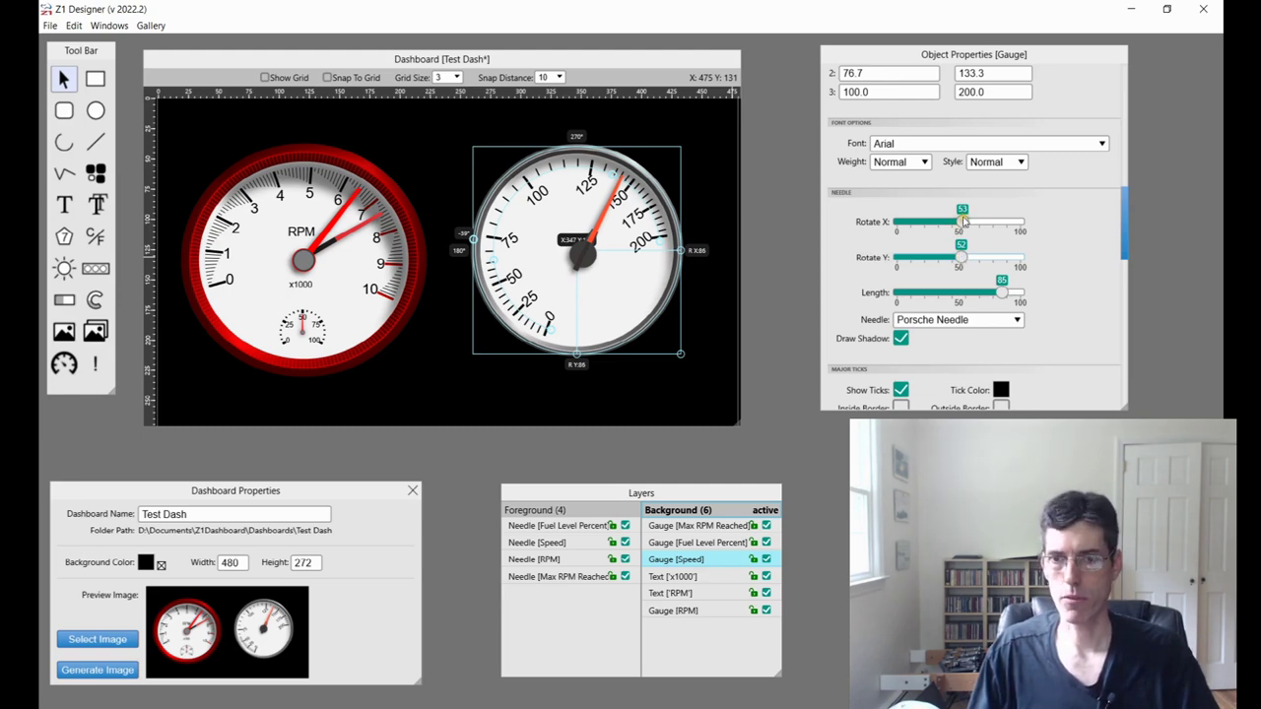
mouse_move(961, 217)
left_mouse_down()
mouse_move(957, 258)
mouse_move(961, 219)
left_mouse_up()
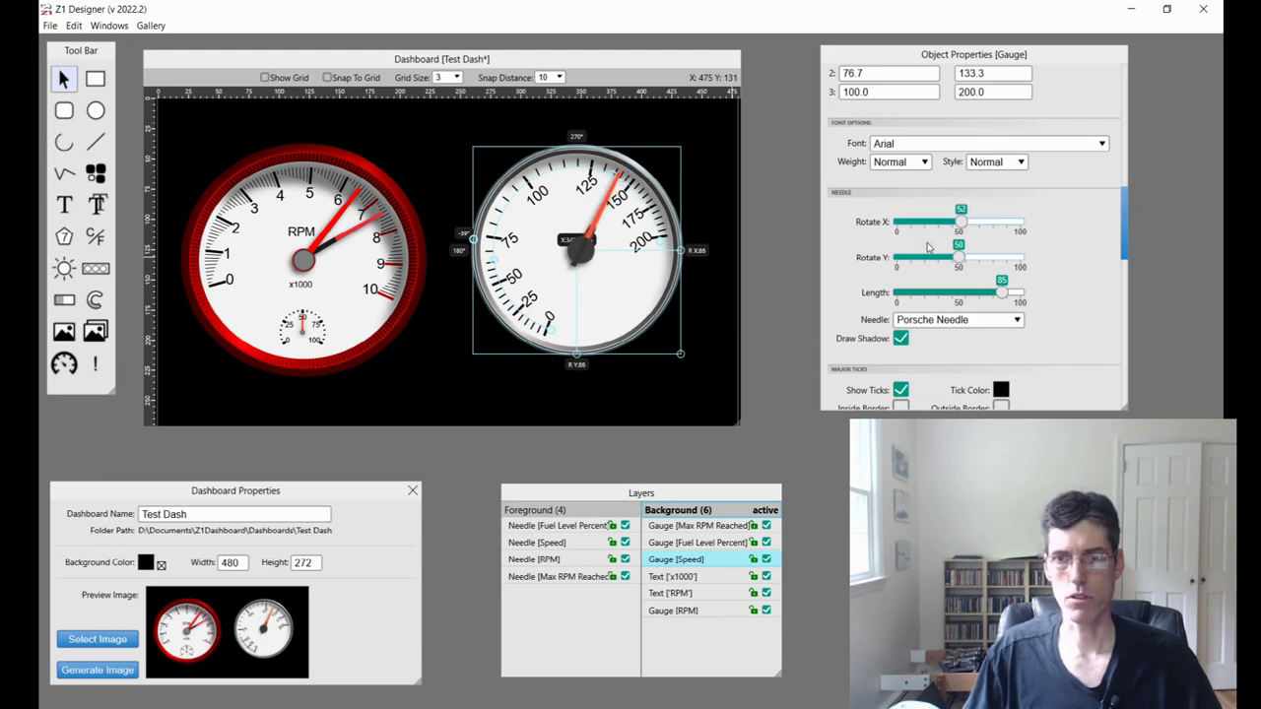
key("Left")
key("Left")
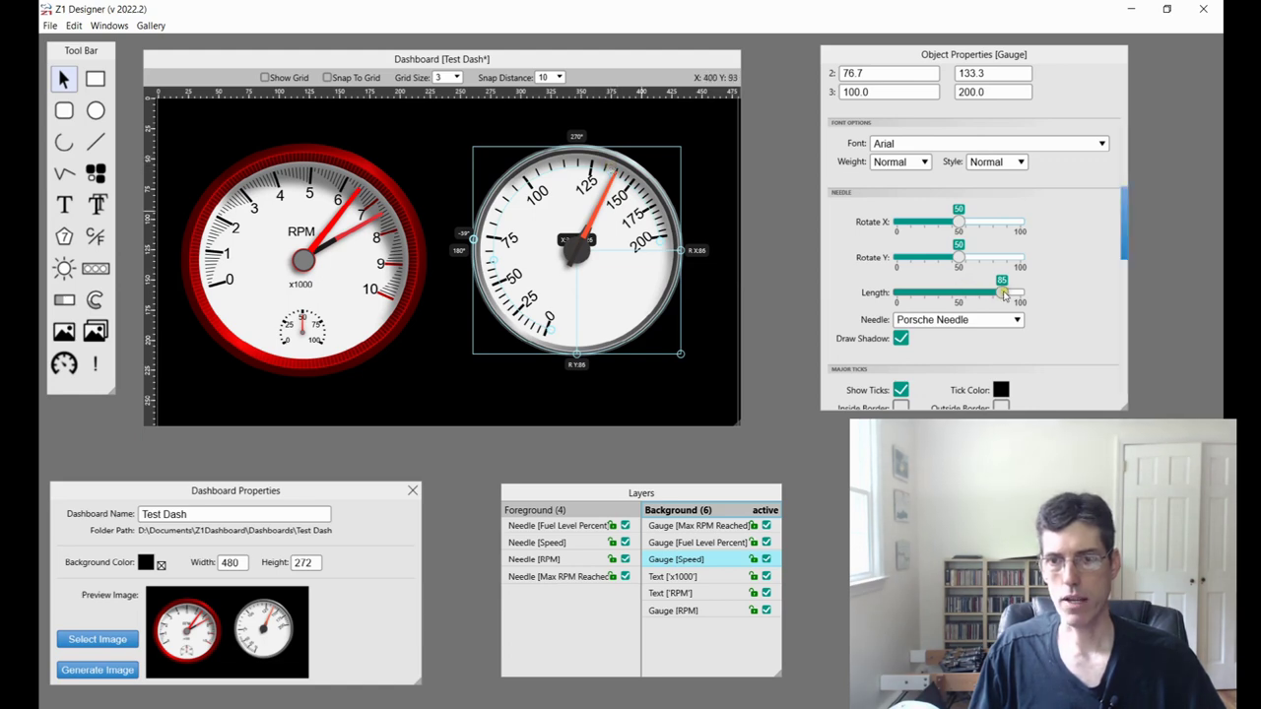
mouse_move(1003, 293)
left_mouse_down()
mouse_move(981, 294)
mouse_move(1027, 293)
mouse_move(1003, 294)
left_mouse_up()
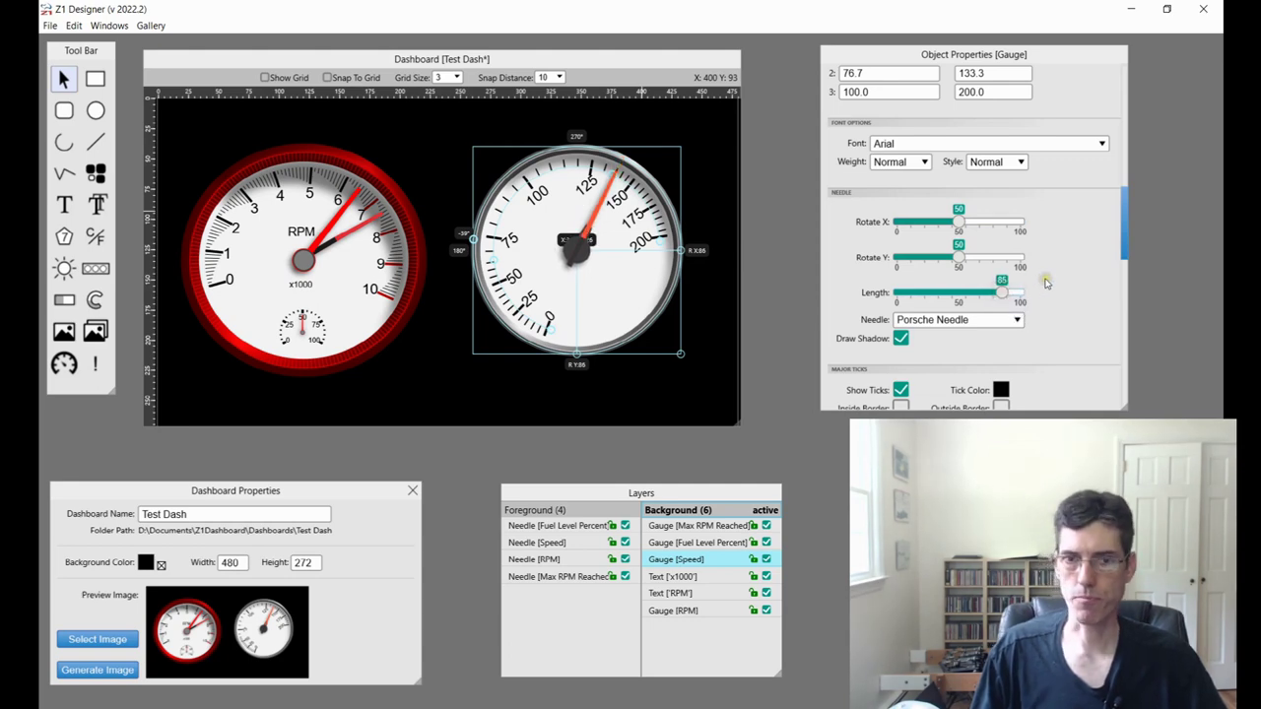
Try the Basic Ring and Basic Ring 1 needle styles on the Speed gauge and switch back to Porsche Needle
scroll(1029, 261, "down", 3)
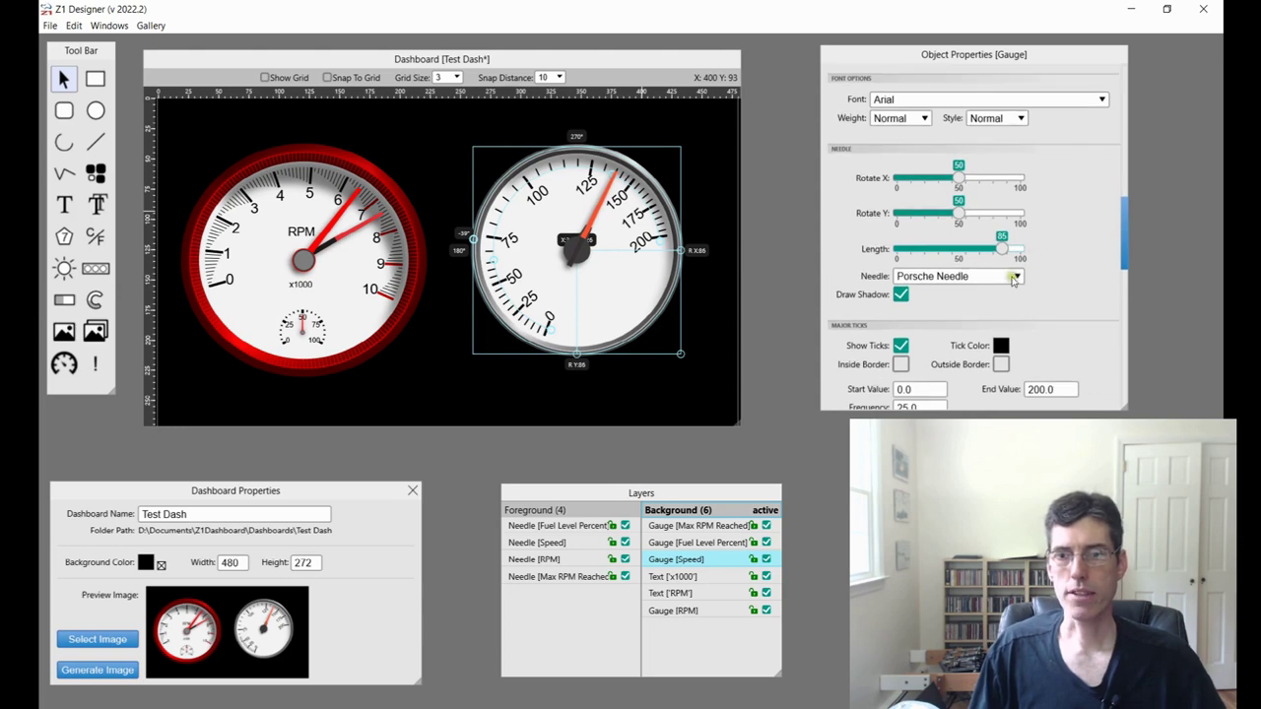
left_click(993, 277)
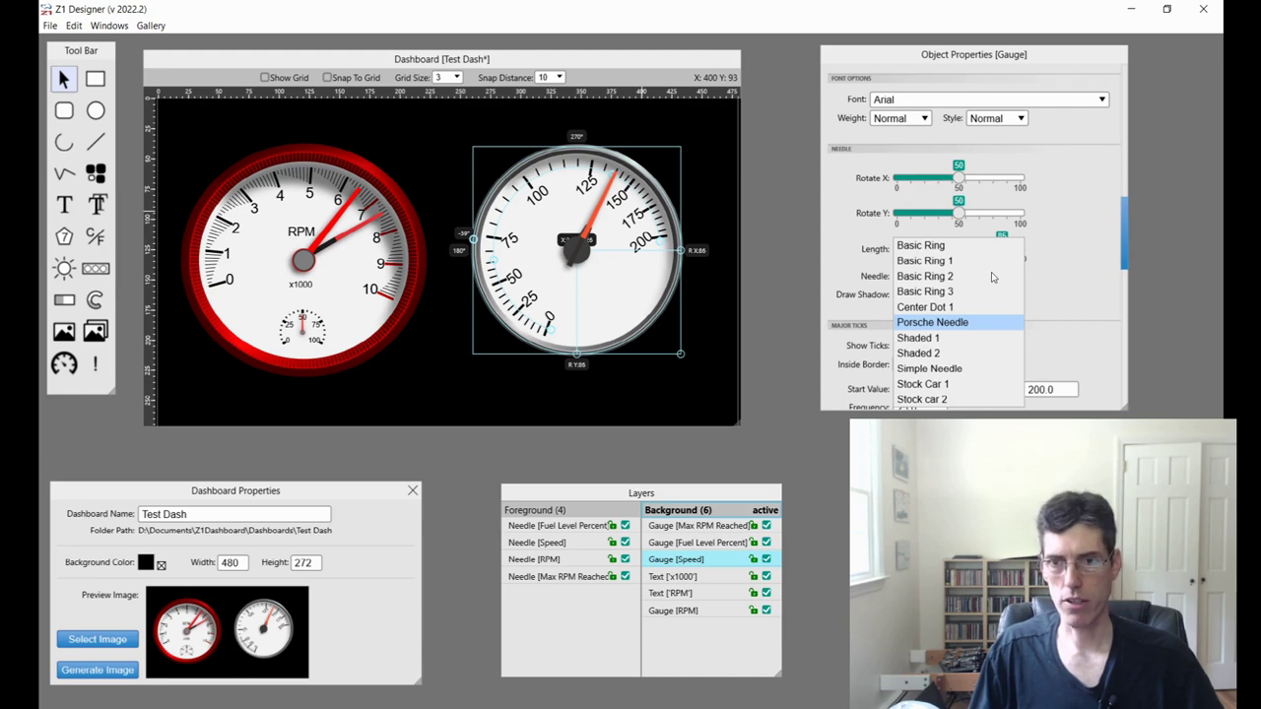
left_click(931, 245)
left_click(950, 280)
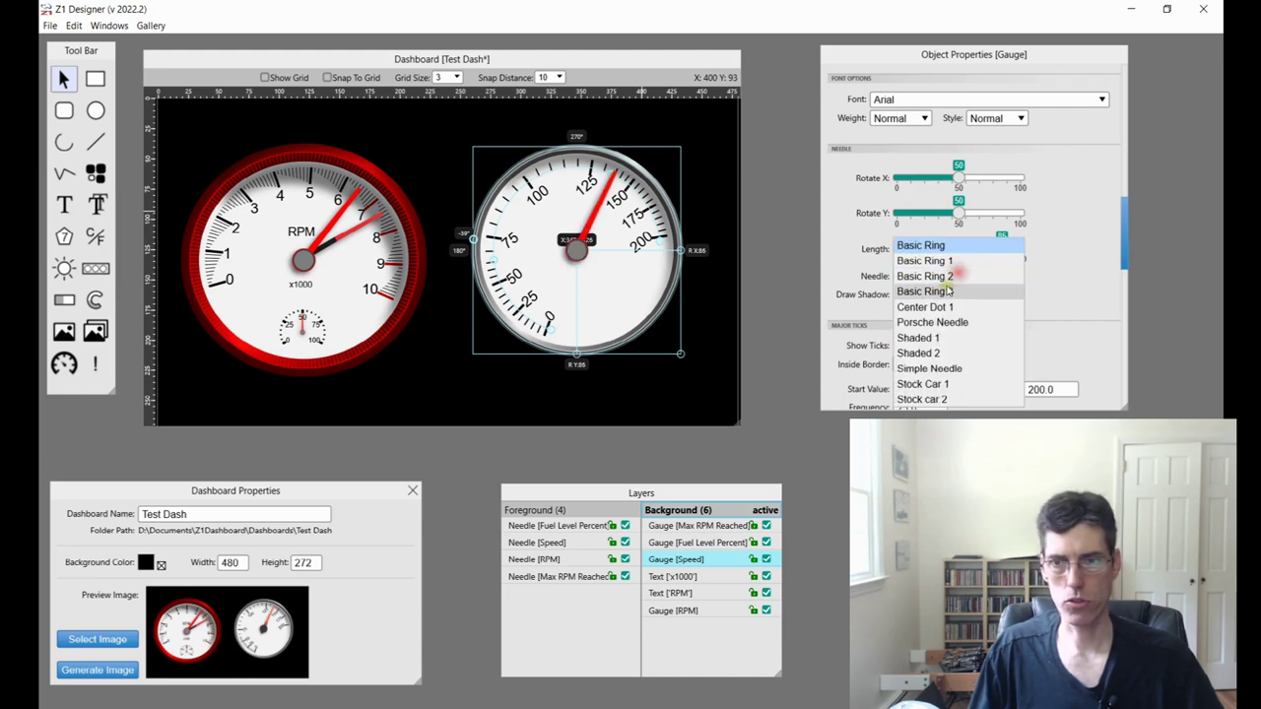
left_click(941, 261)
left_click(964, 278)
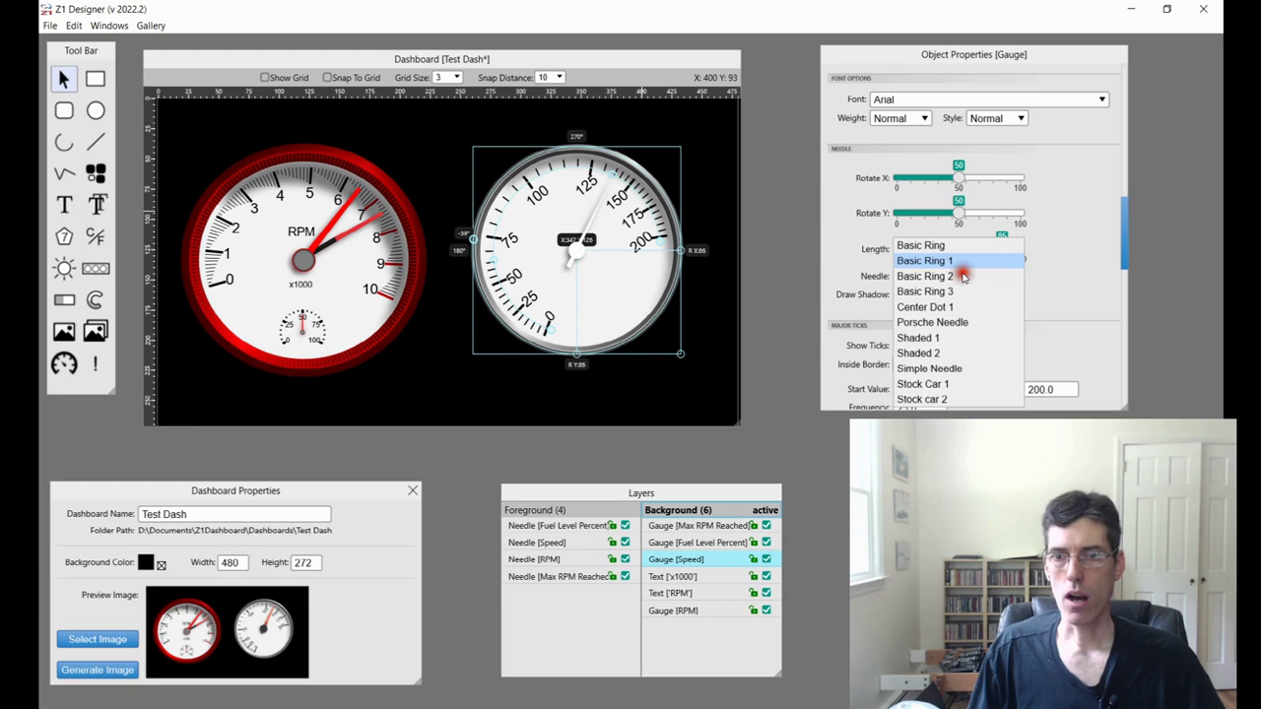
left_click(941, 323)
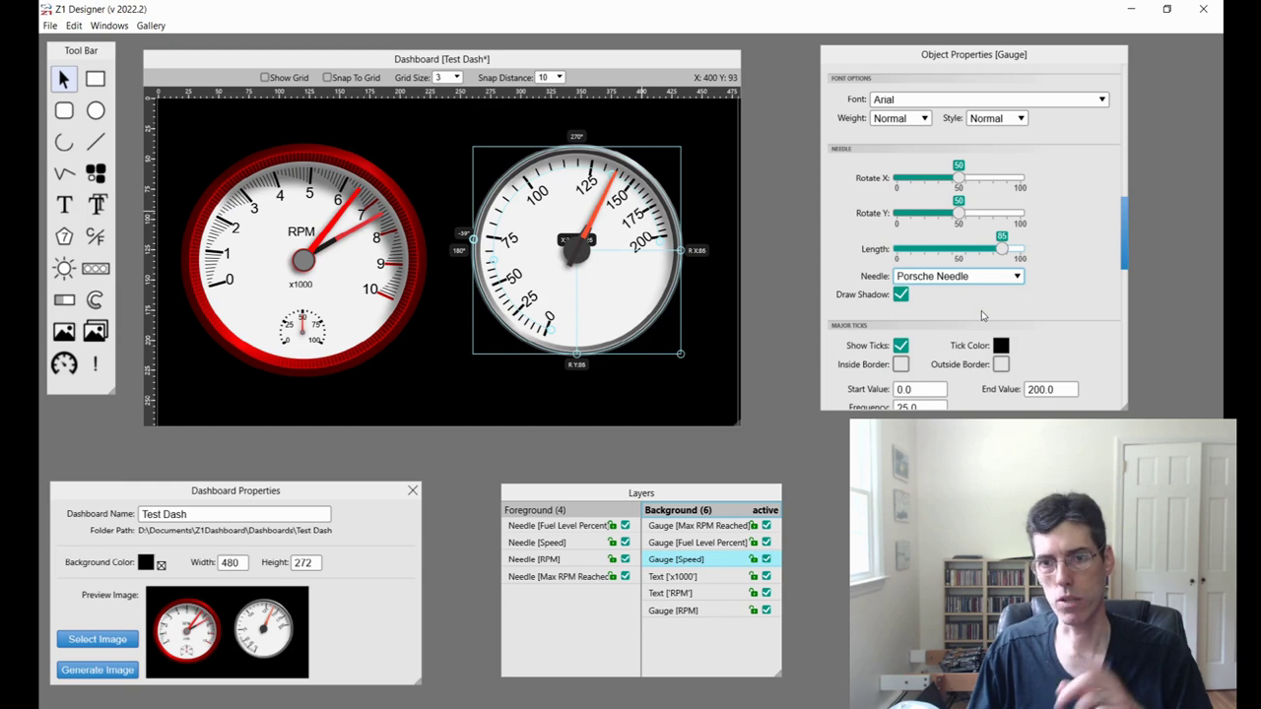
left_click(982, 278)
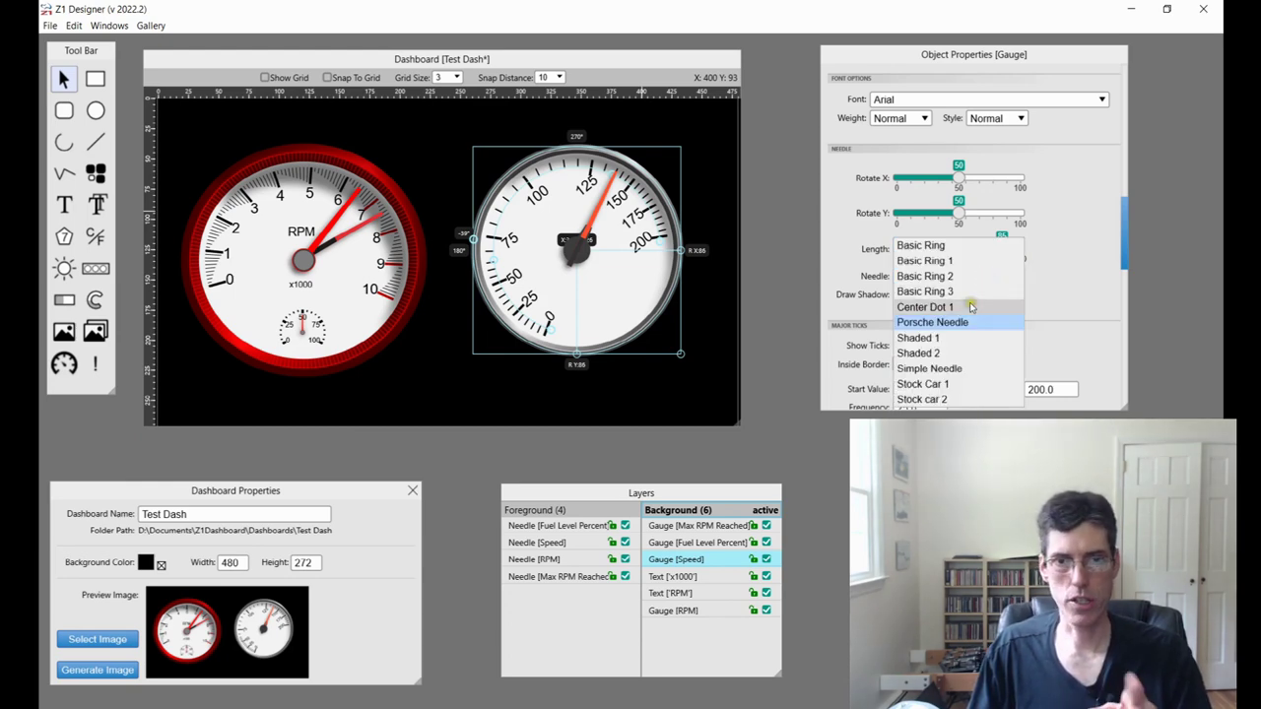
left_click(1077, 305)
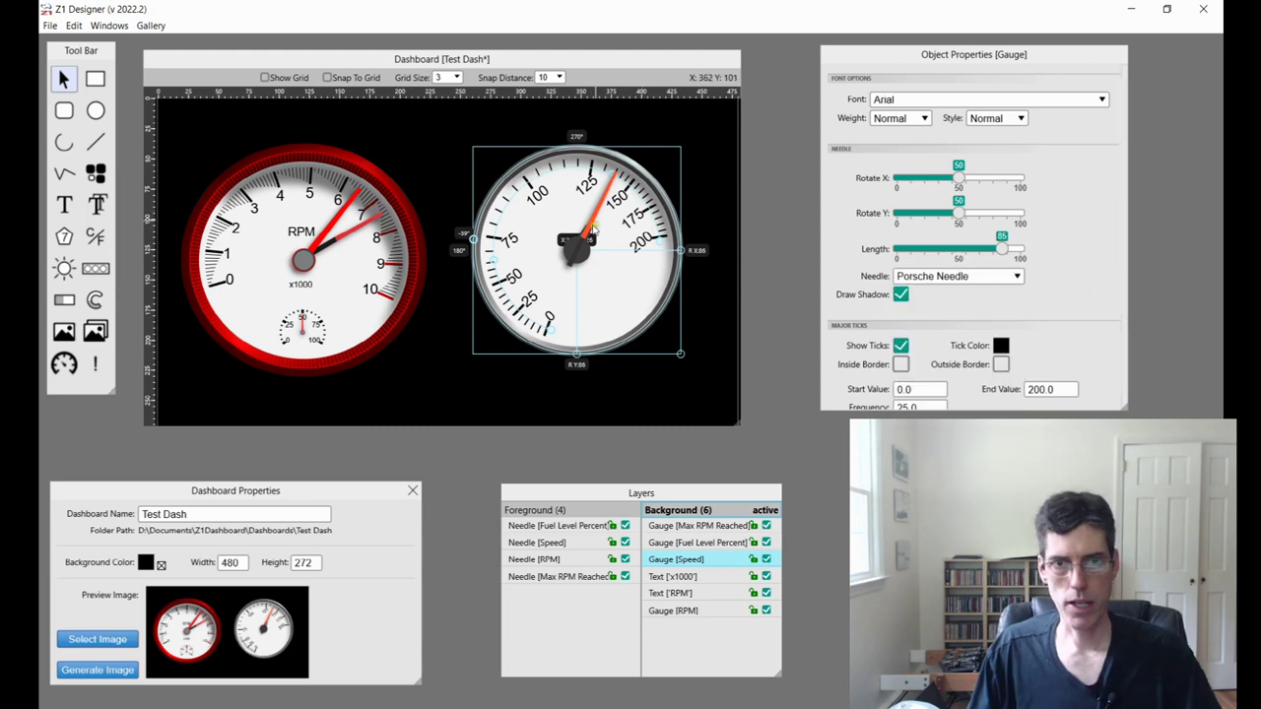
Turn the Speed needle's shadow off and back on
left_click(902, 295)
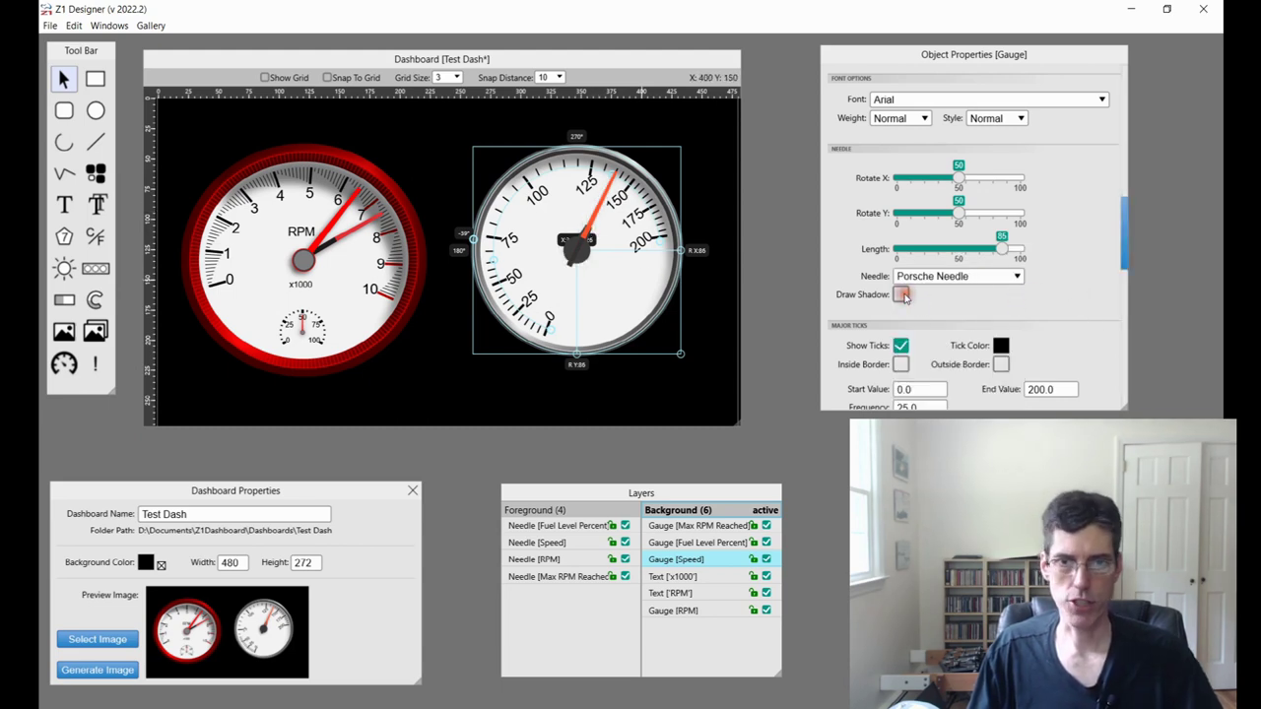
left_click(900, 297)
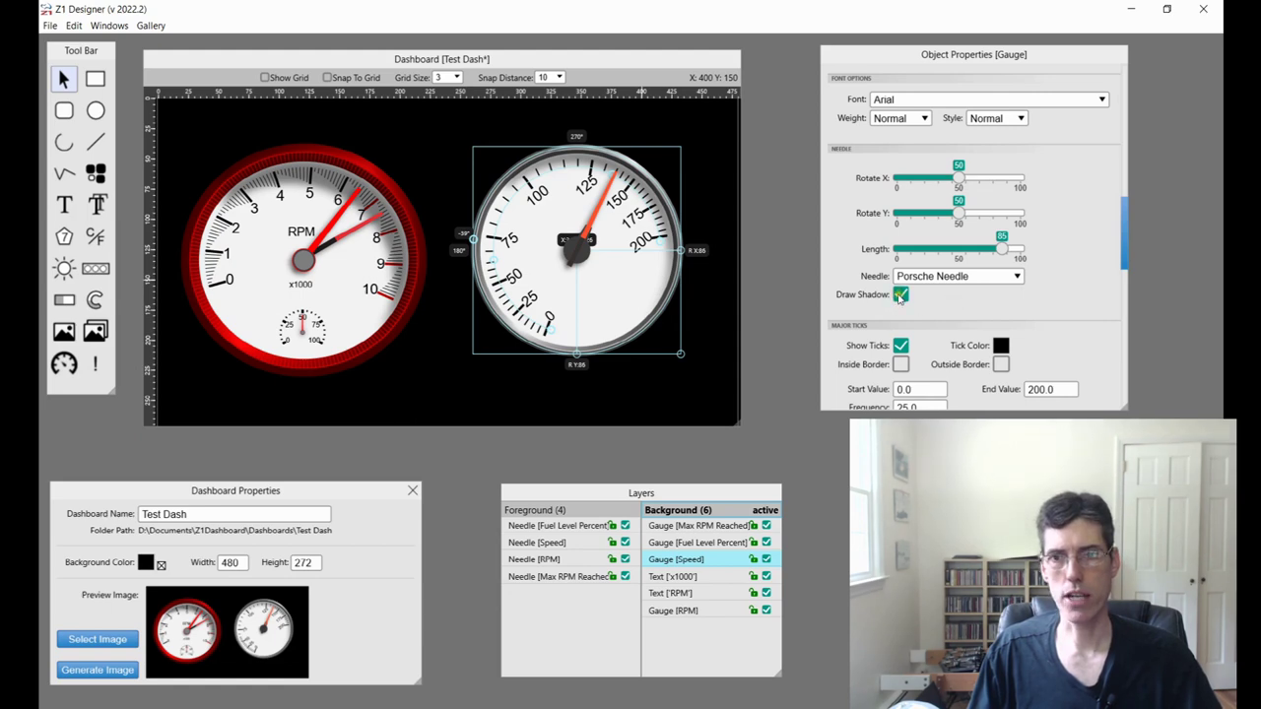
scroll(911, 180, "up", 3)
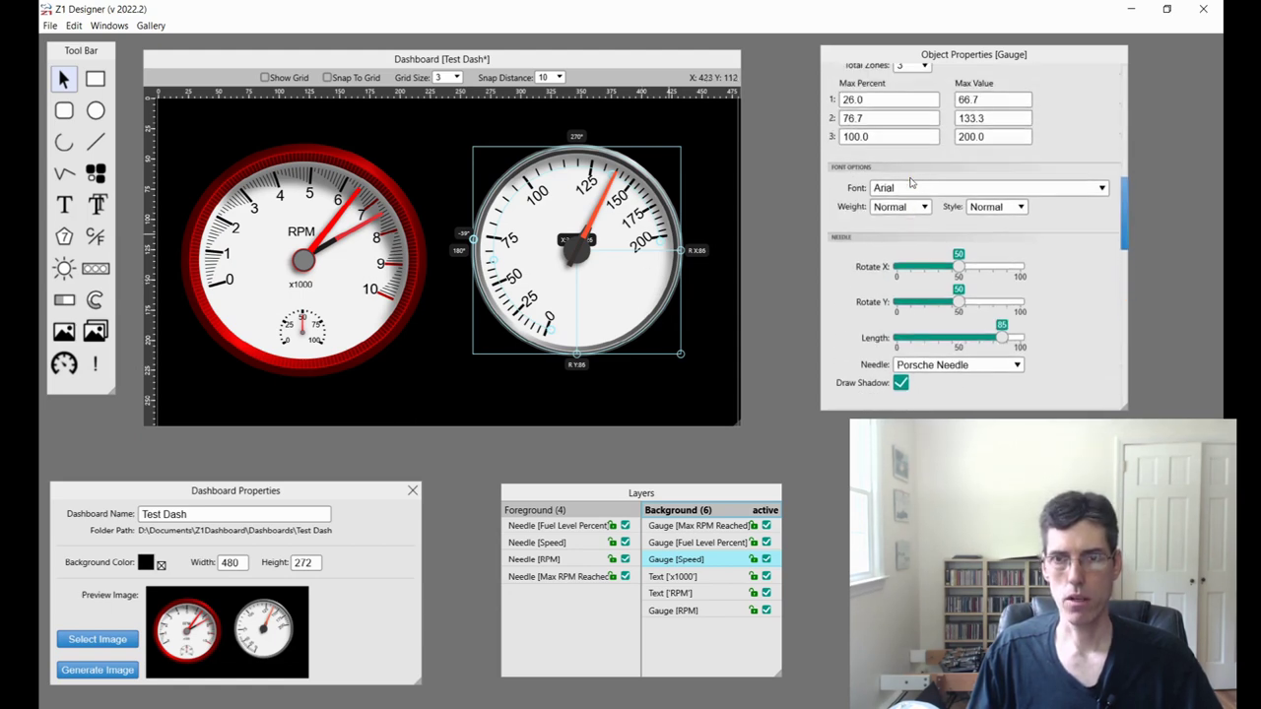
Hide the Speed gauge's major ticks and show them again
scroll(913, 182, "down", 4)
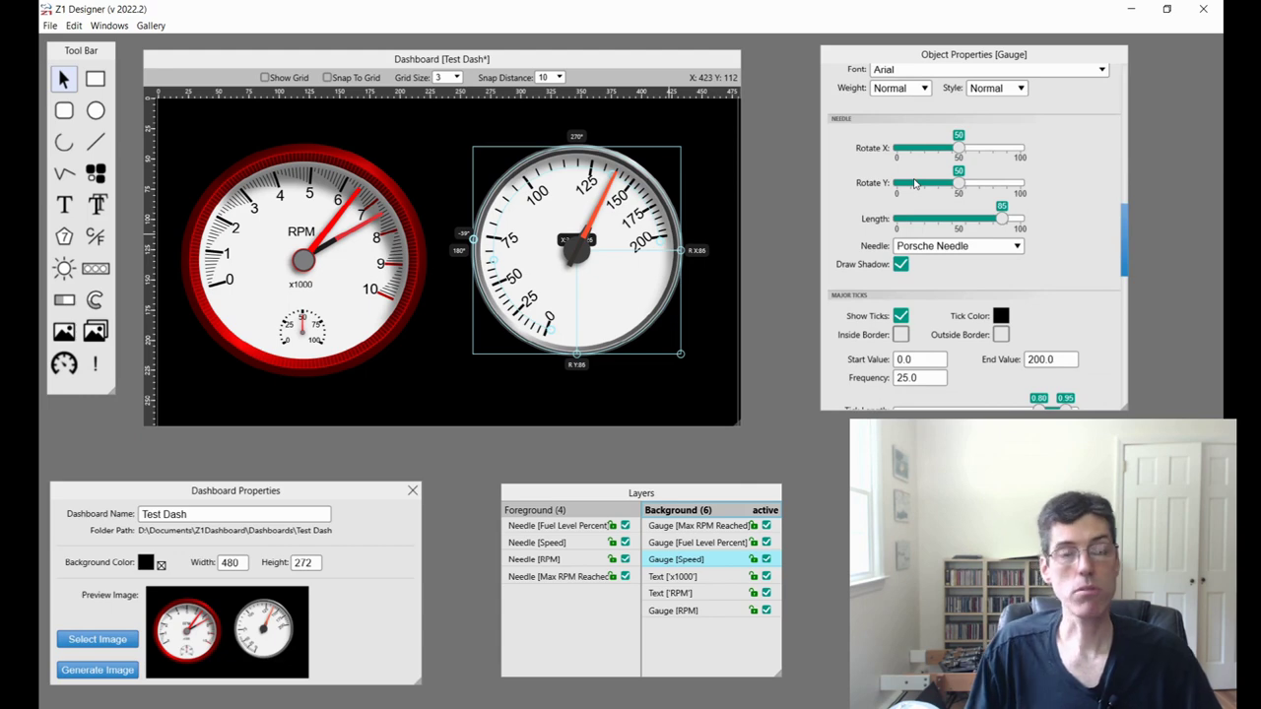
scroll(1005, 250, "down", 2)
scroll(1005, 251, "down", 1)
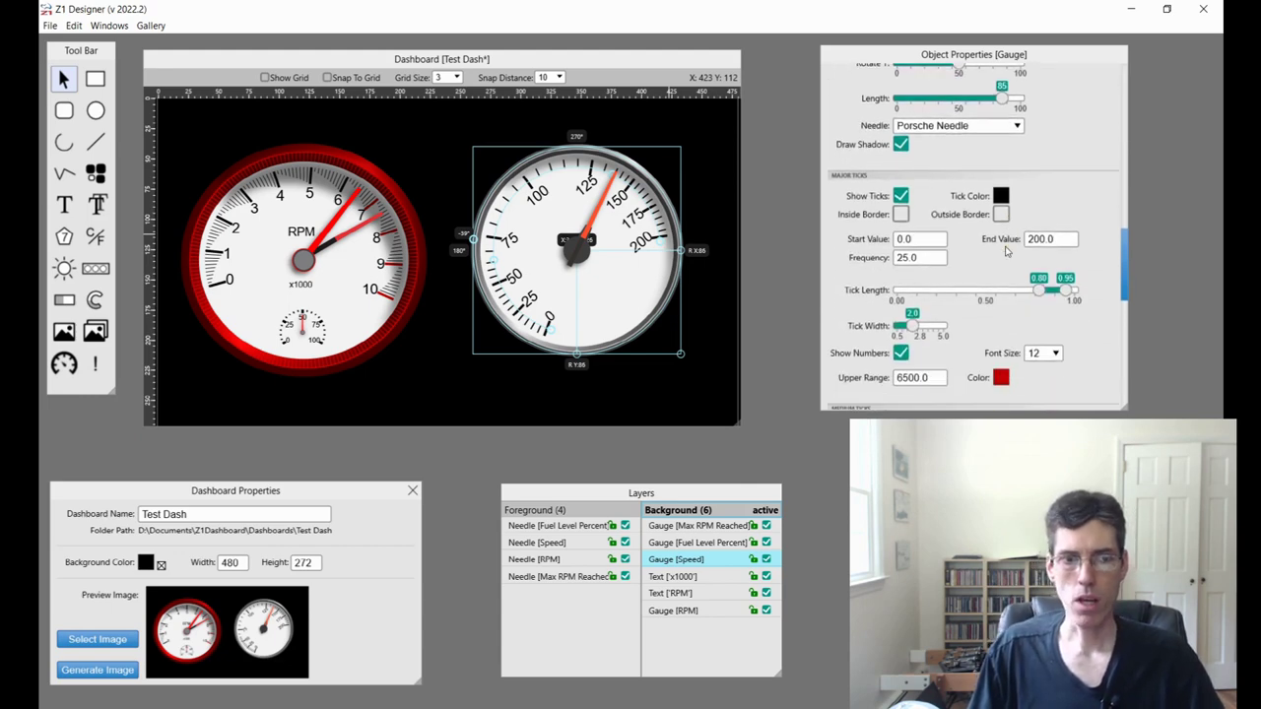
scroll(996, 248, "down", 1)
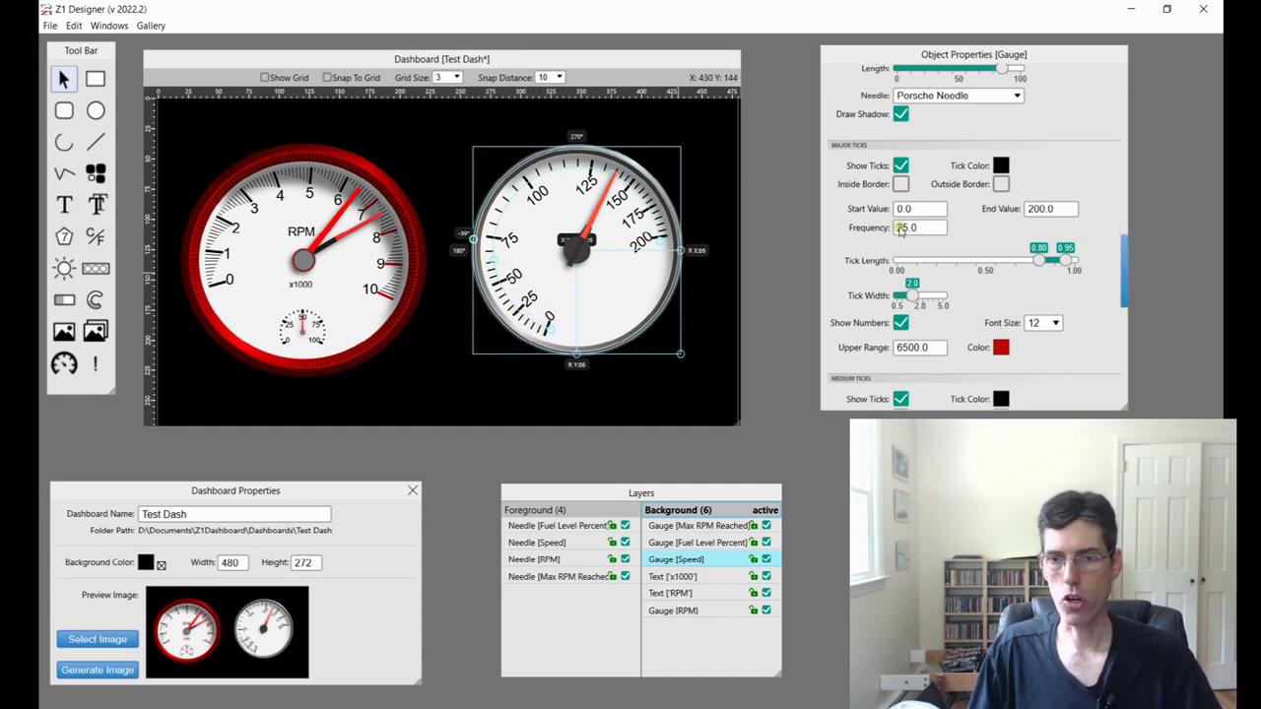
left_click(901, 166)
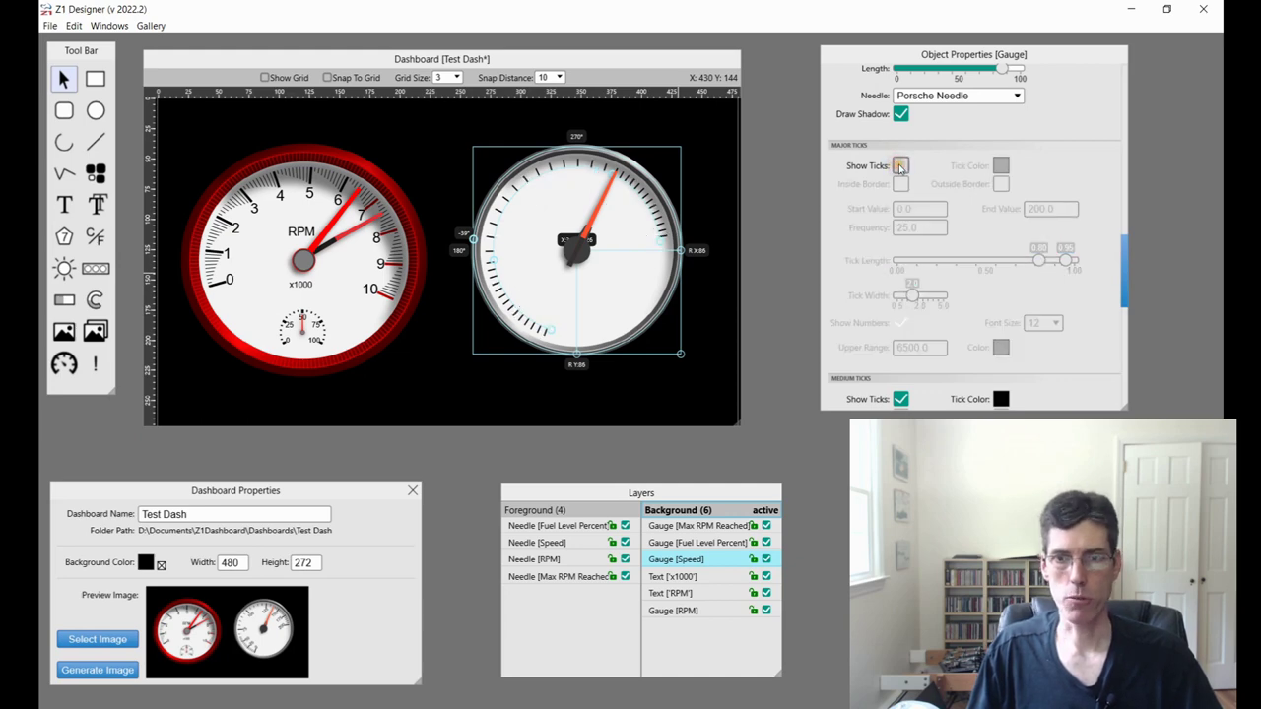
left_click(900, 166)
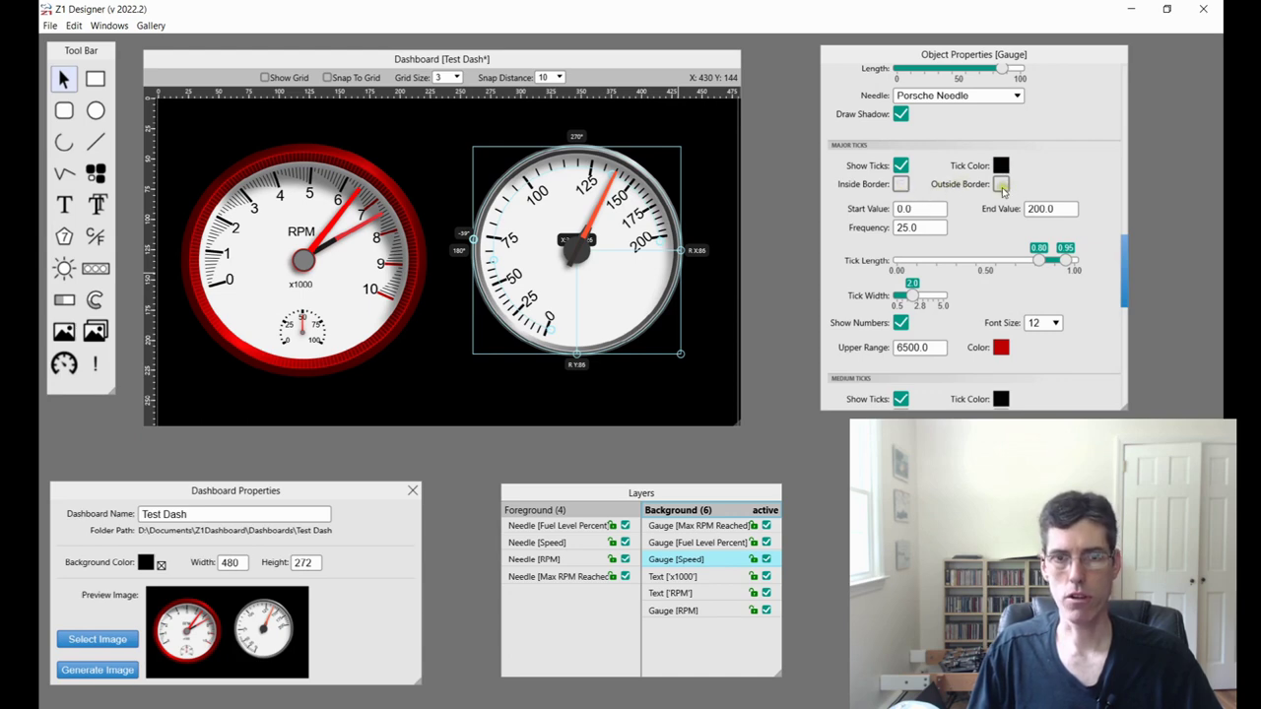
Try the inside and outside borders on the Speed gauge's major ticks, turn both off, and open the tick frequency for editing
left_click(900, 185)
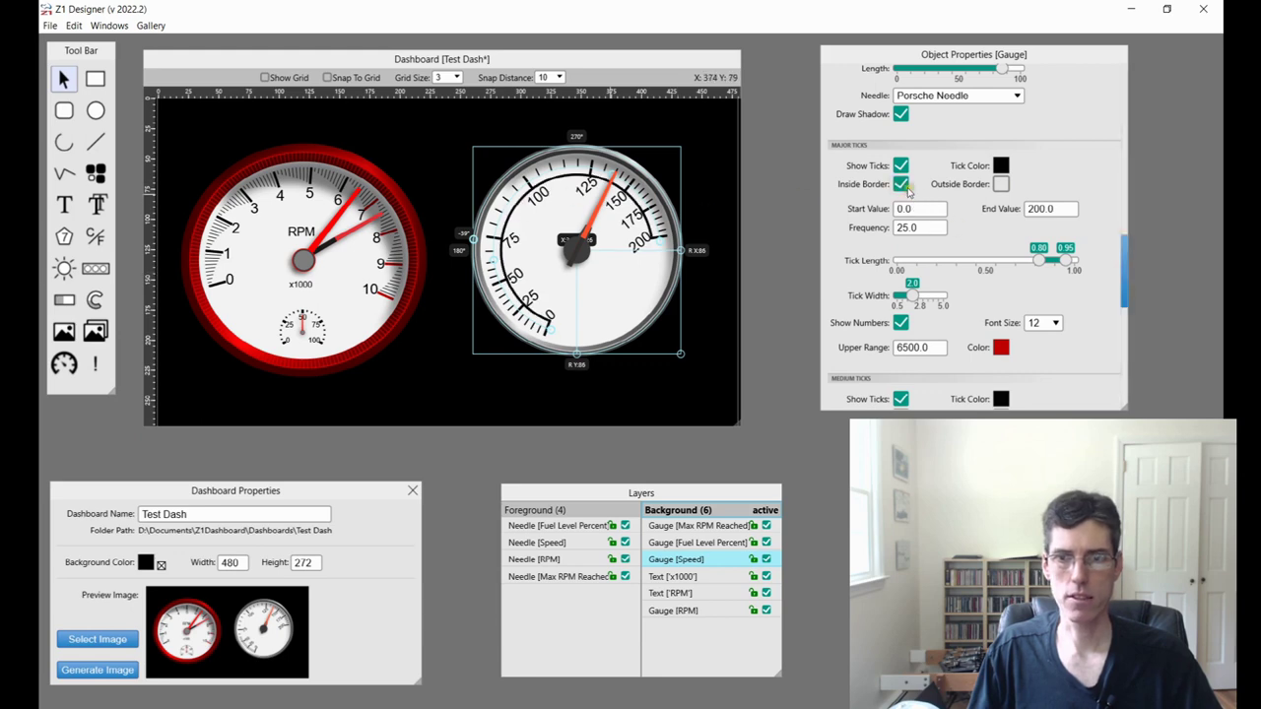
left_click(900, 185)
left_click(1001, 184)
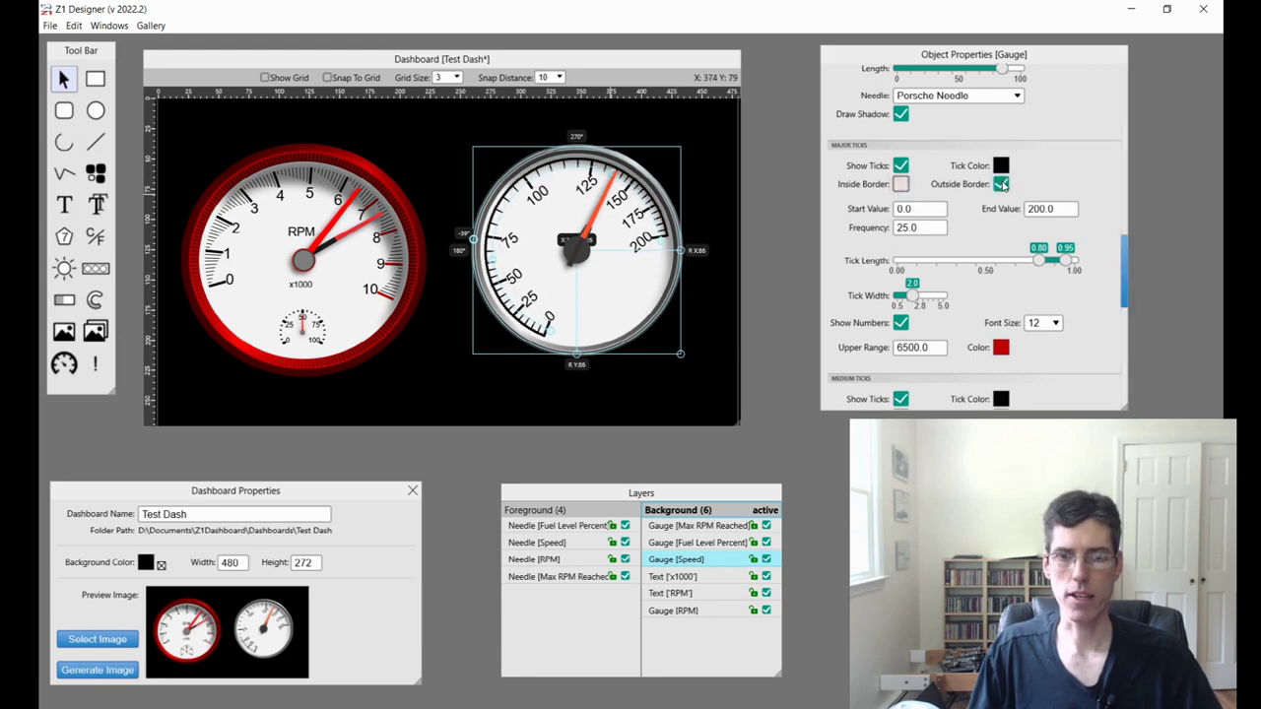
left_click(901, 184)
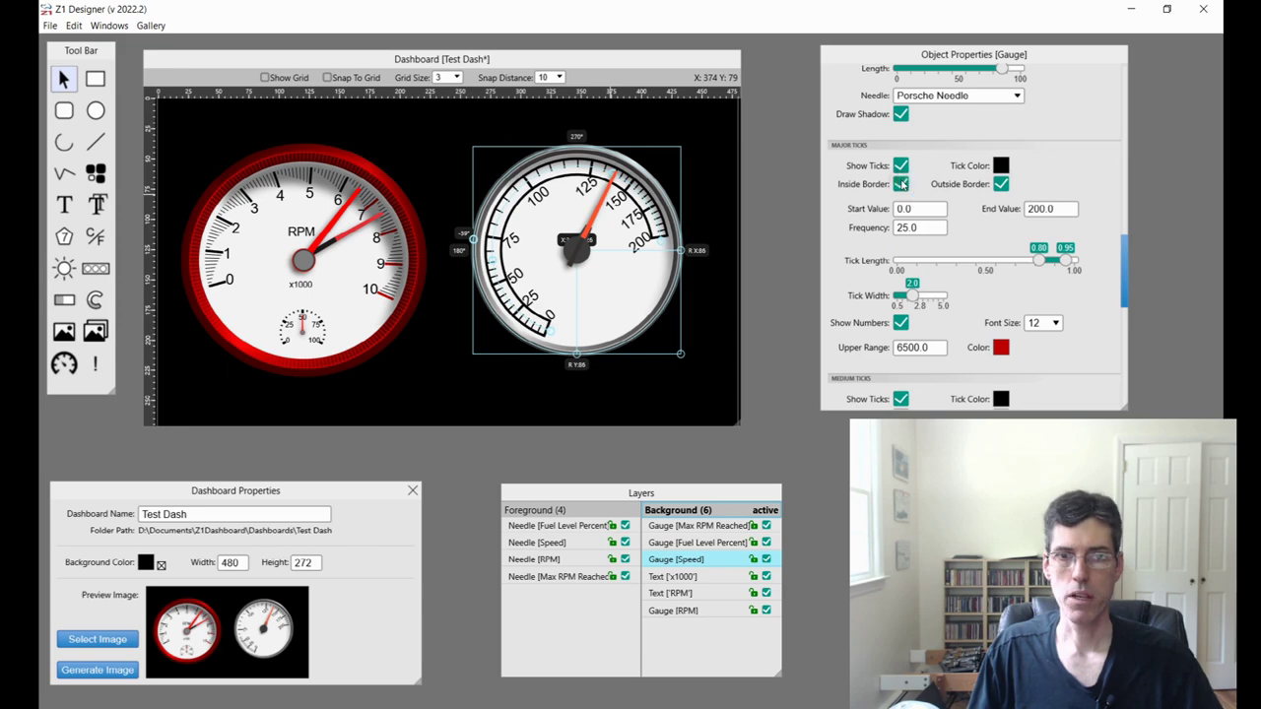
left_click(901, 185)
left_click(1001, 185)
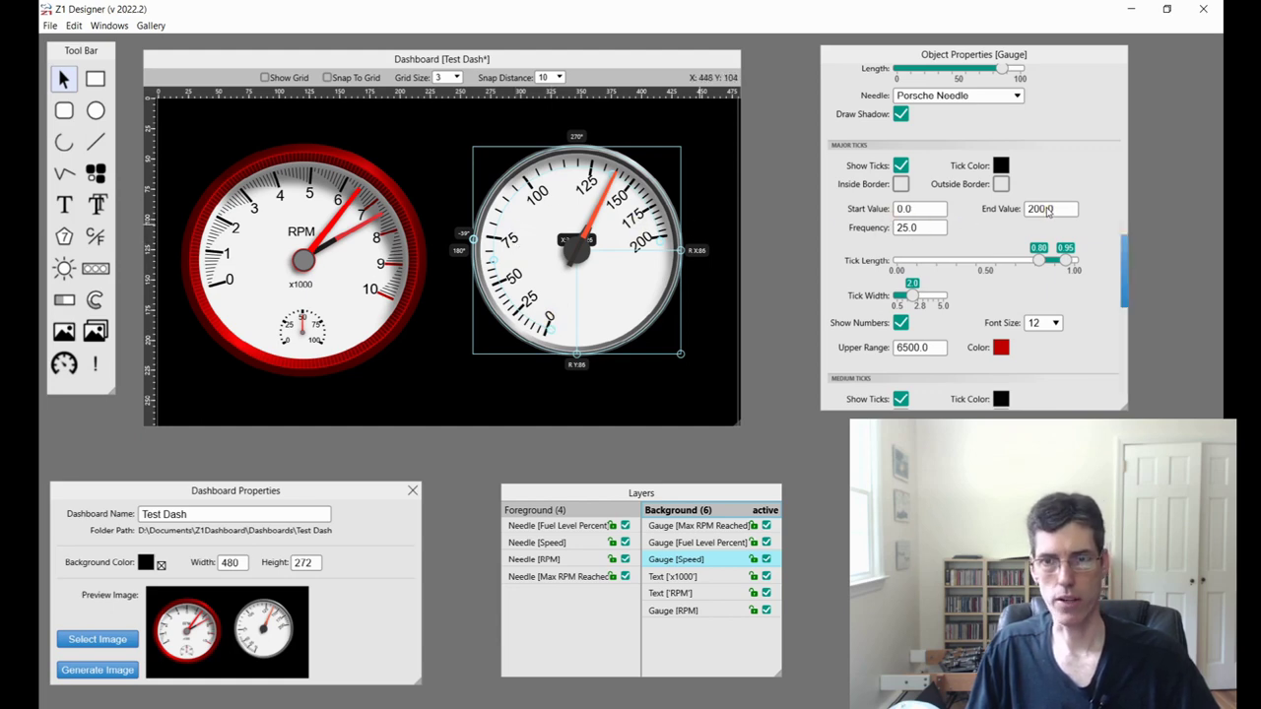
left_click(919, 230)
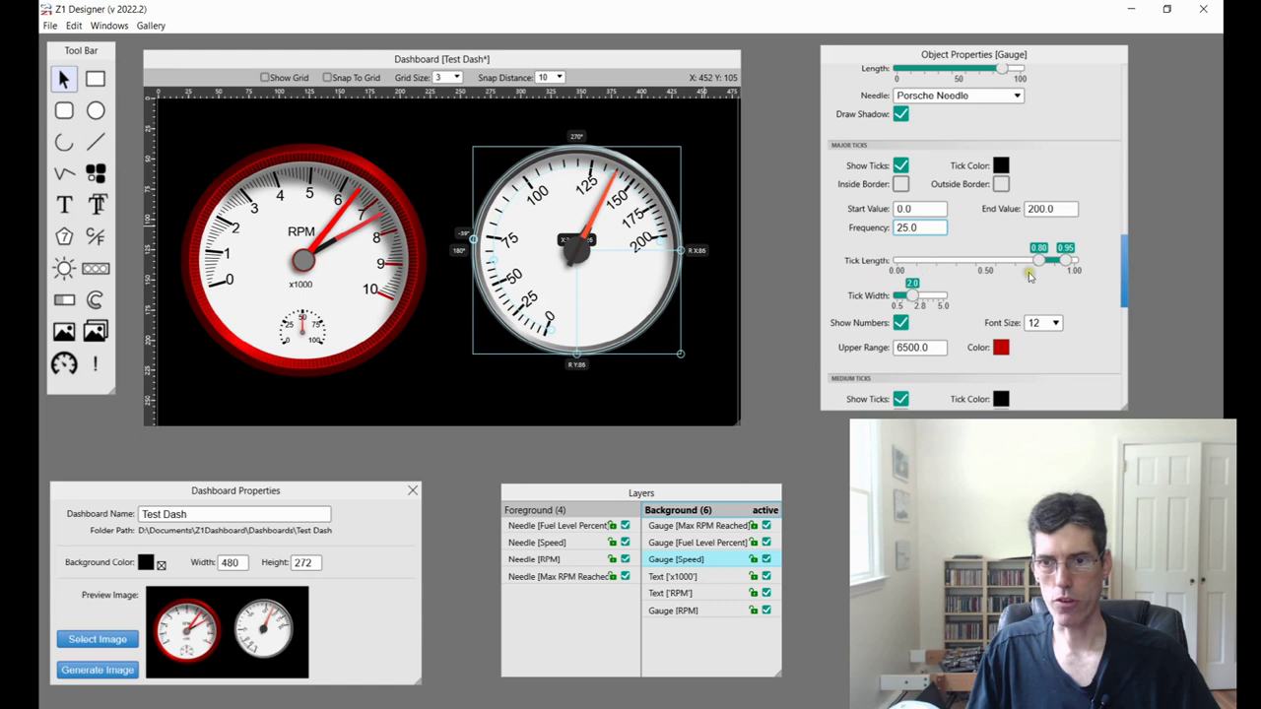
Try several tick length ranges on the Speed gauge's major ticks, ending at 0.73 to 0.95, and keep the tick width at 2.0
mouse_move(1038, 260)
left_mouse_down()
mouse_move(1021, 260)
mouse_move(1048, 266)
left_mouse_up()
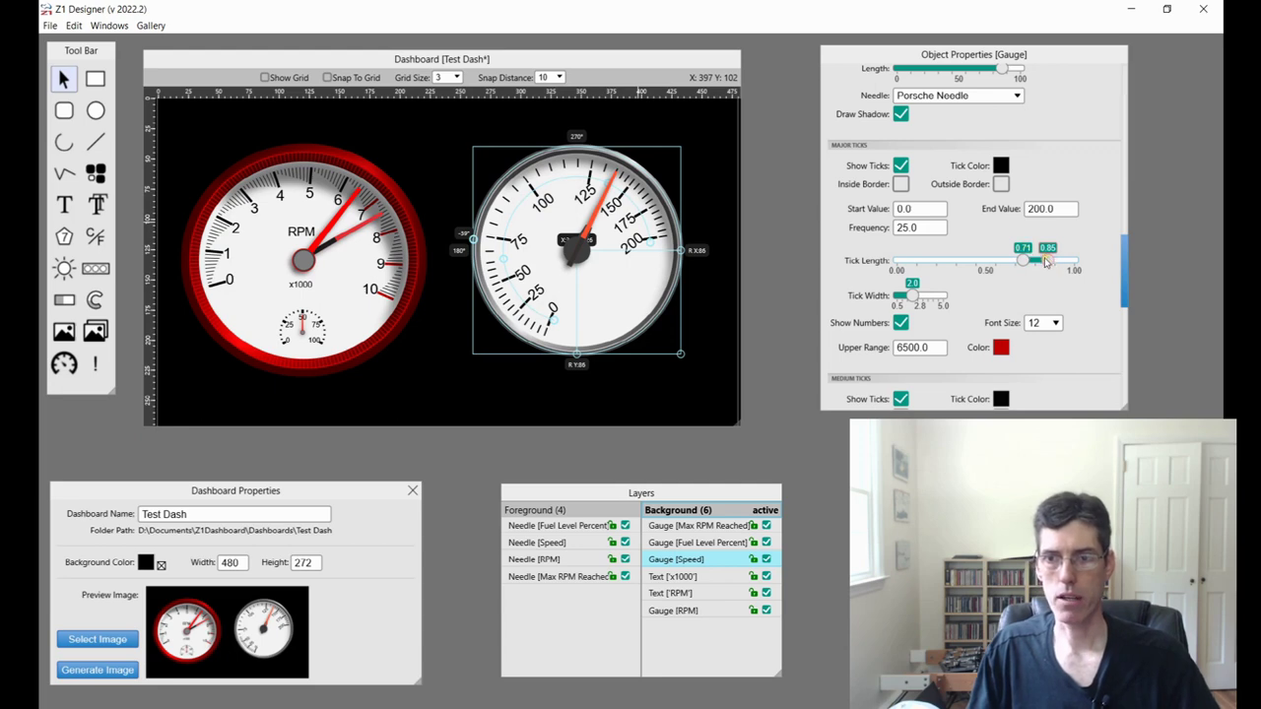
mouse_move(1047, 261)
left_mouse_down()
mouse_move(1001, 261)
mouse_move(1032, 261)
left_mouse_up()
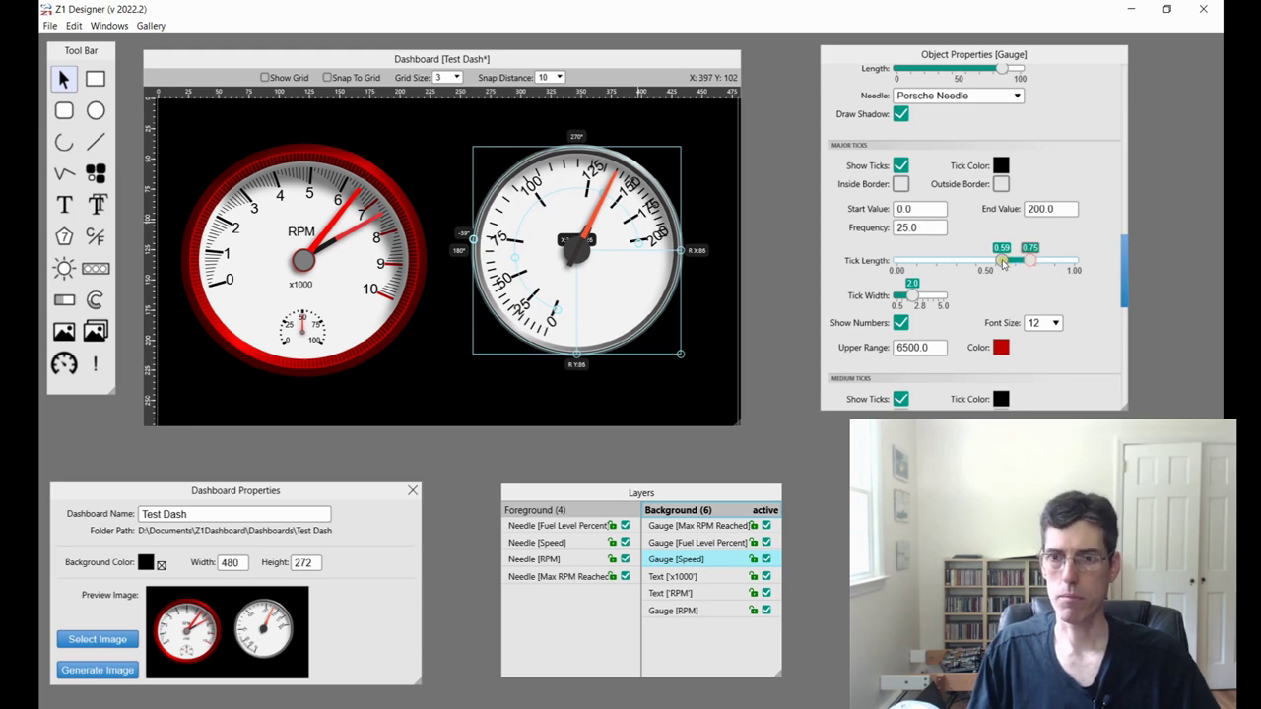
left_click_drag(1001, 261, 1066, 260)
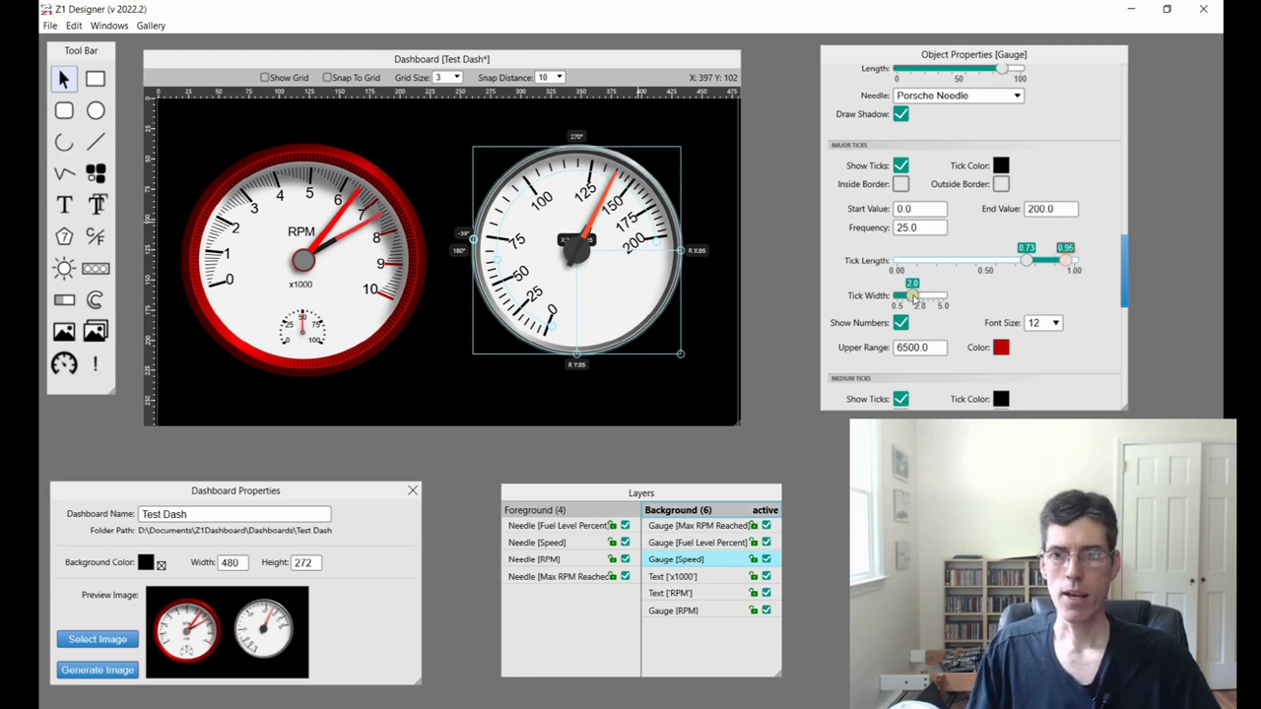
mouse_move(912, 296)
left_mouse_down()
mouse_move(937, 293)
mouse_move(909, 294)
left_mouse_up()
Toggle the Speed gauge's major tick numbers off and on, then try font size 17 and return to 12
scroll(1059, 289, "down", 2)
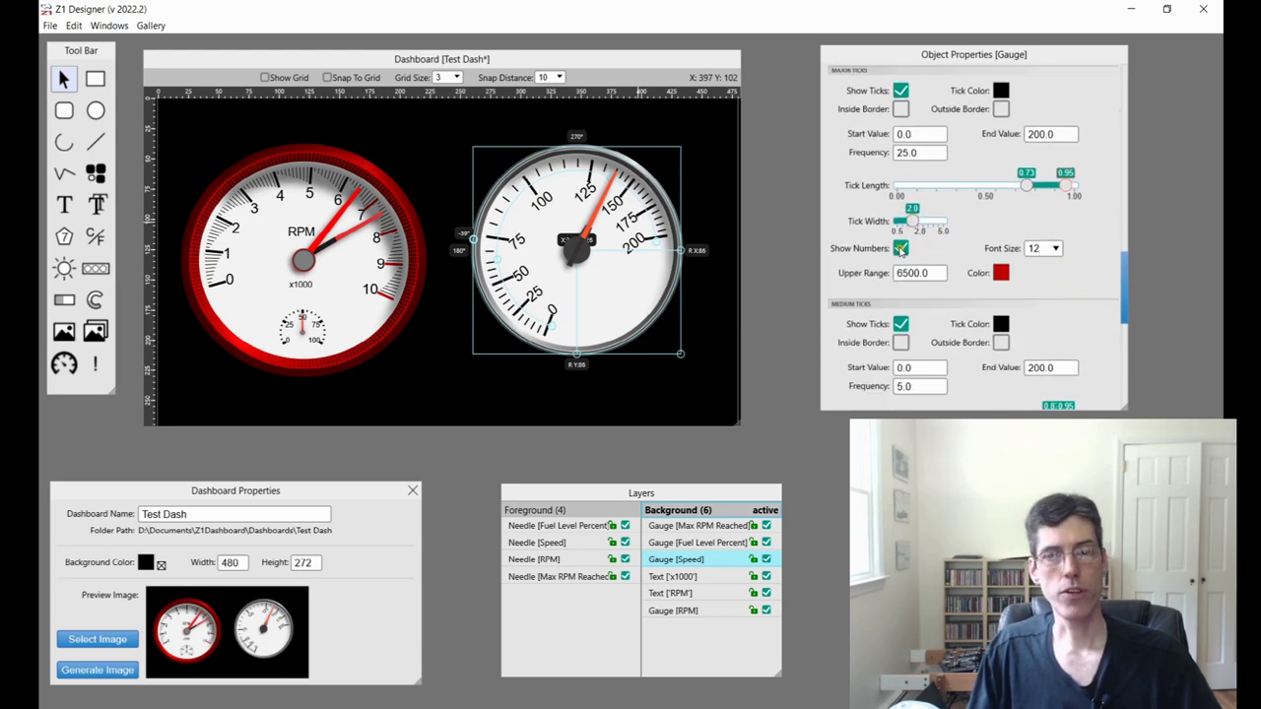
left_click(901, 249)
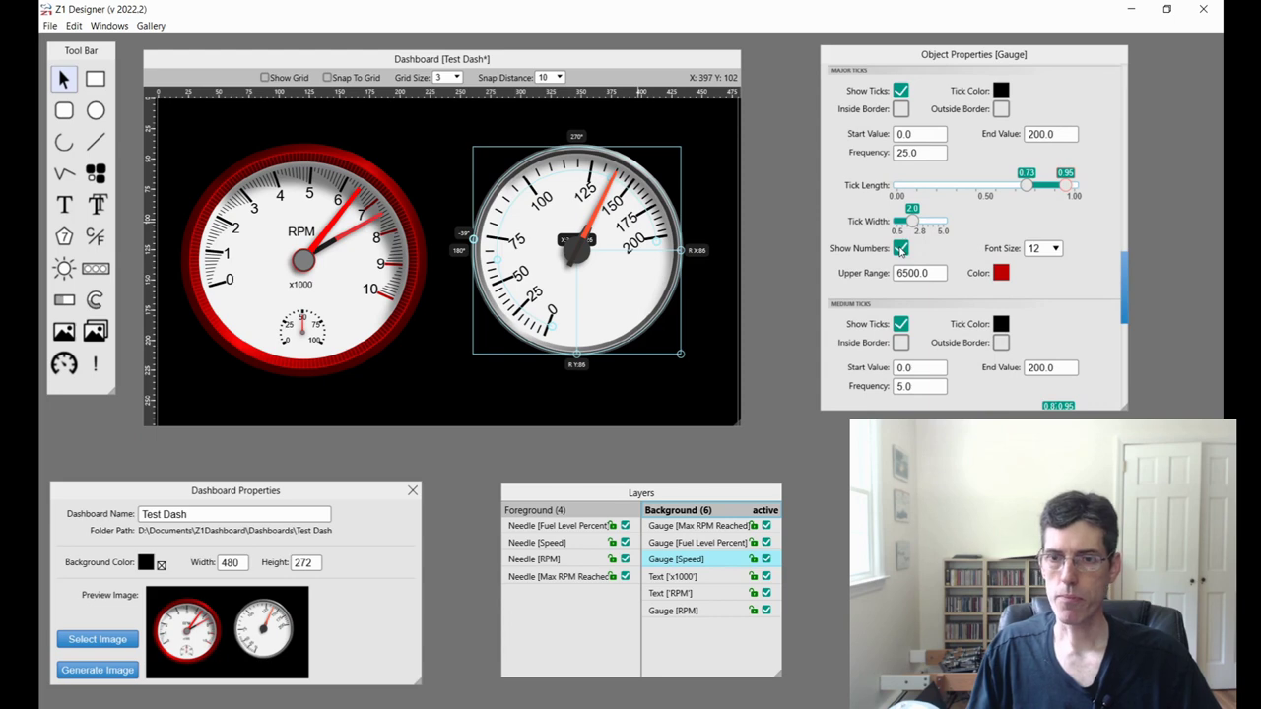
left_click(1050, 248)
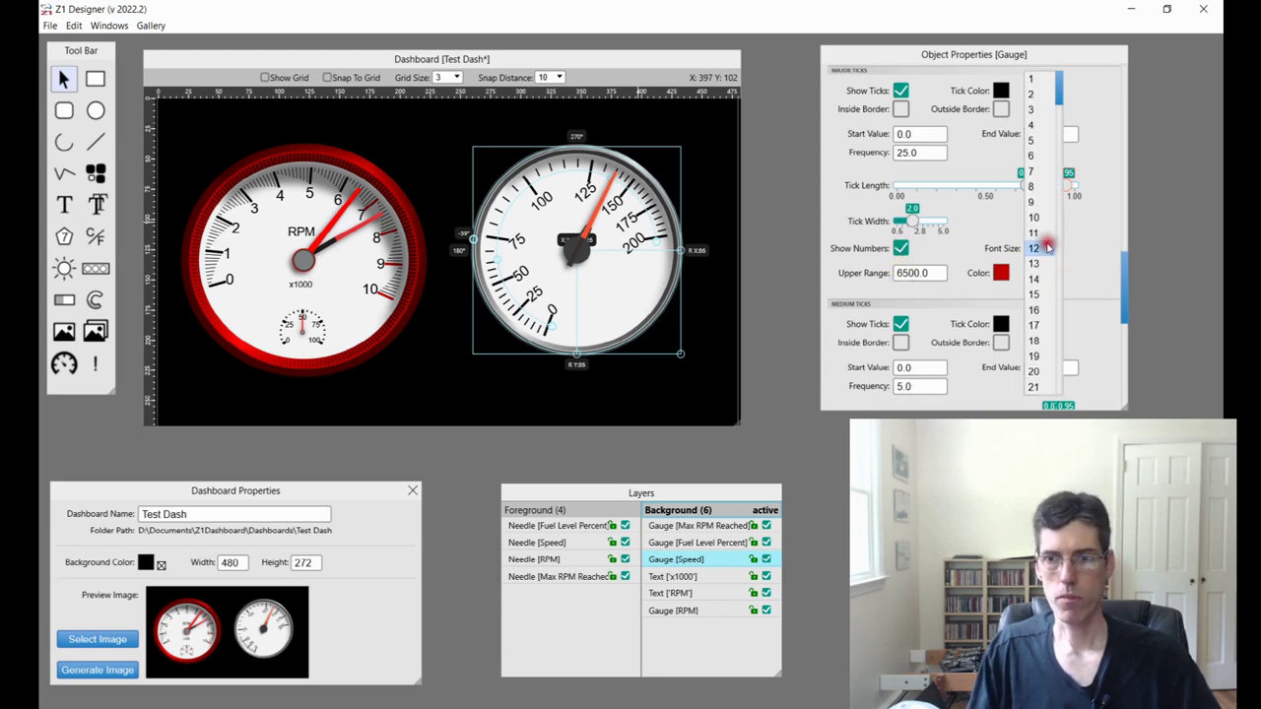
left_click(1032, 325)
left_click(1040, 251)
left_click(1033, 171)
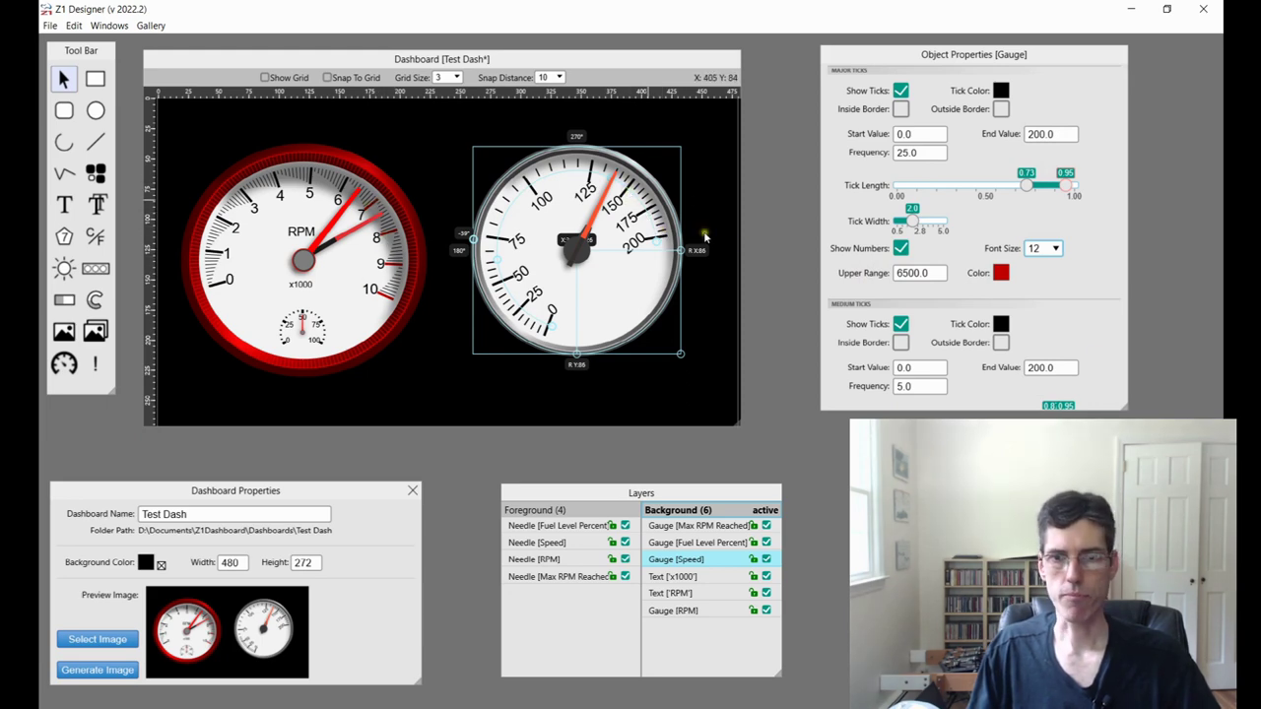
Set the upper range of the Speed gauge's major ticks to 150
left_click(937, 275)
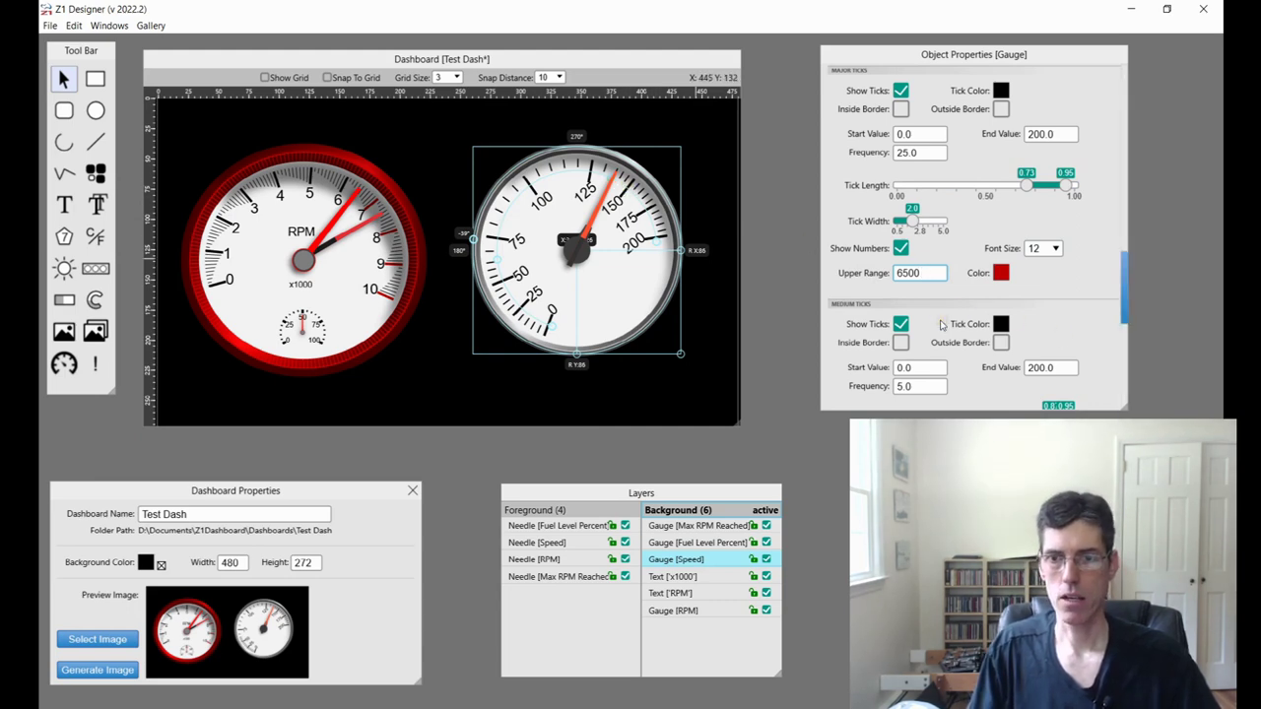
key("BackSpace")
key("BackSpace")
key("BackSpace")
key("BackSpace")
type("15")
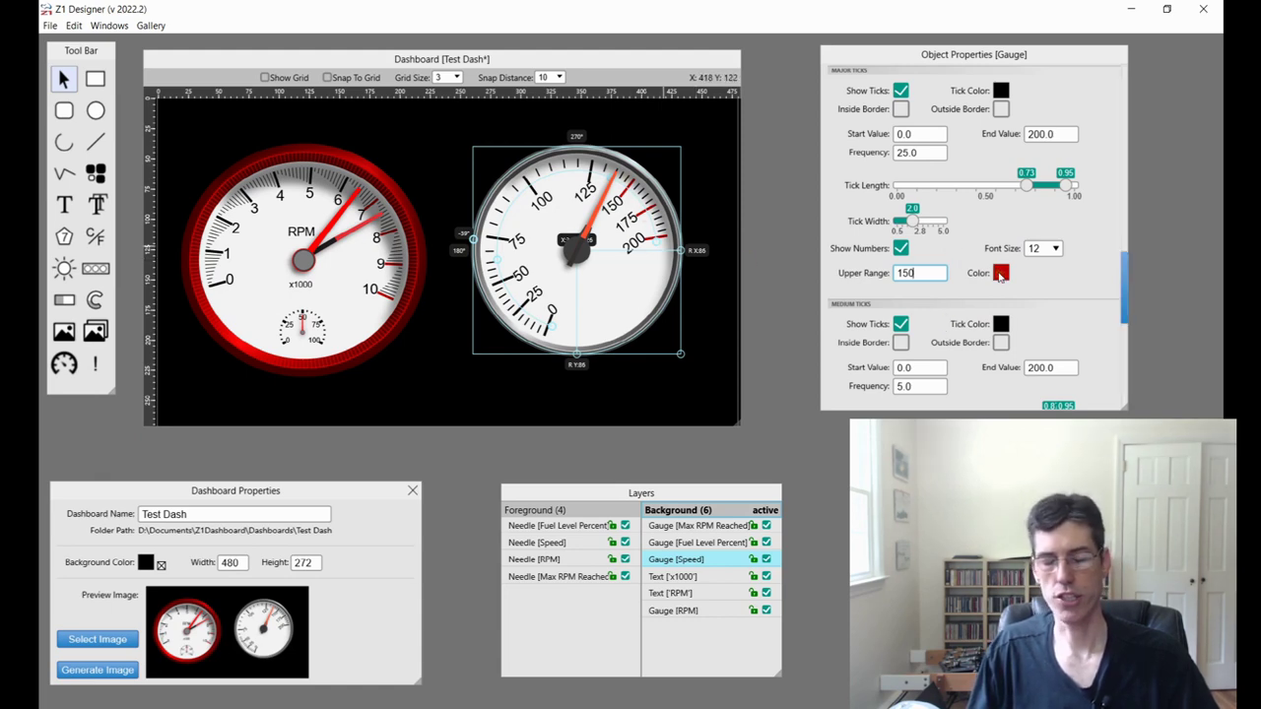
Examine the Speed gauge's medium and minor tick settings
scroll(999, 272, "down", 3)
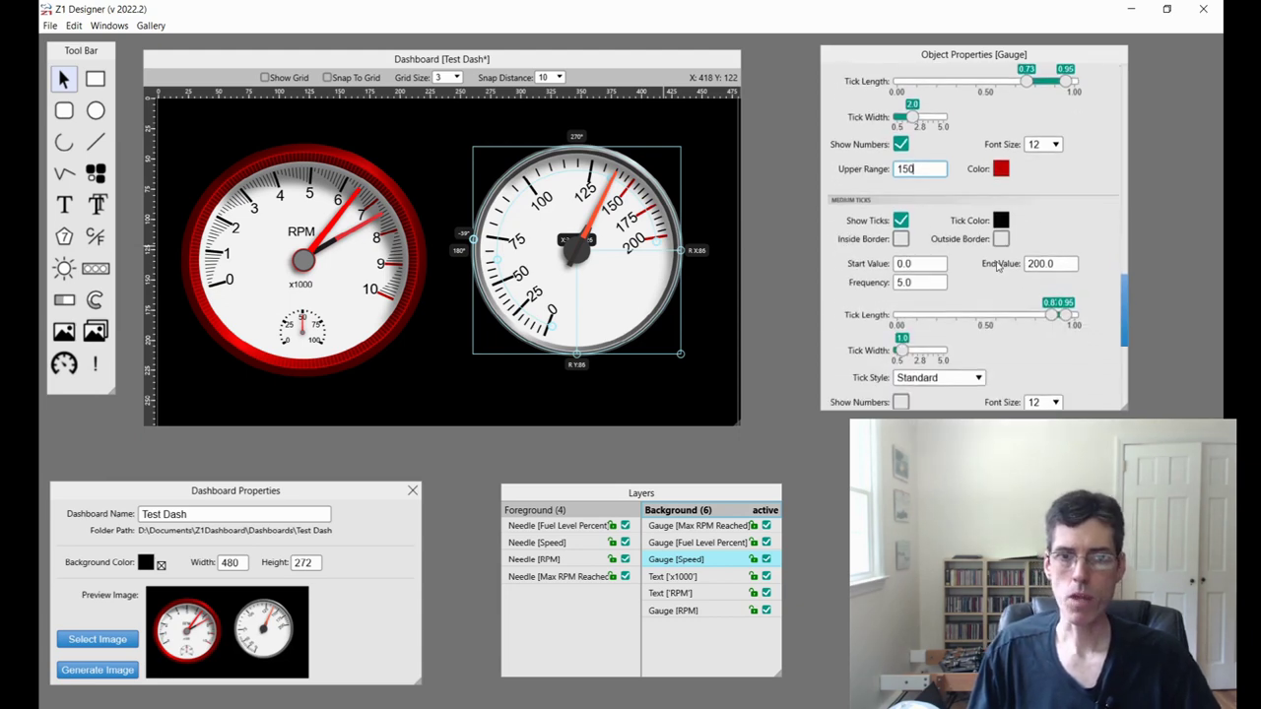
scroll(998, 268, "down", 1)
scroll(965, 237, "down", 6)
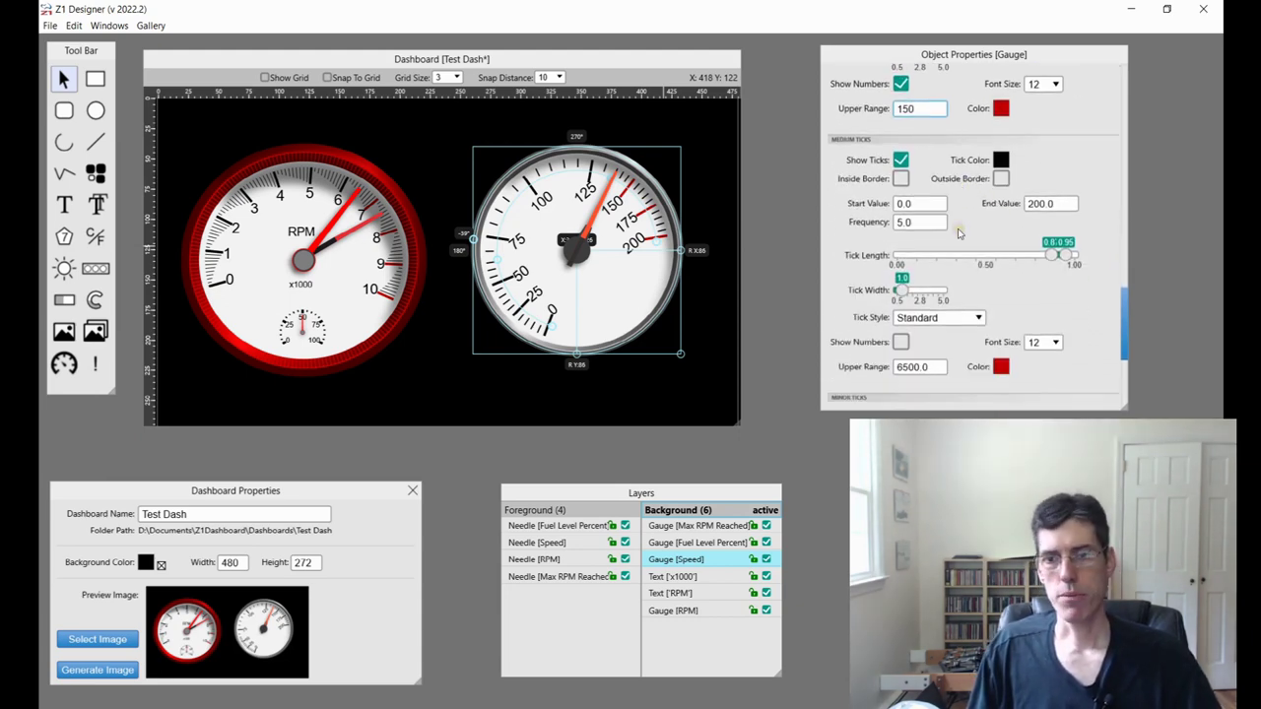
scroll(960, 235, "up", 2)
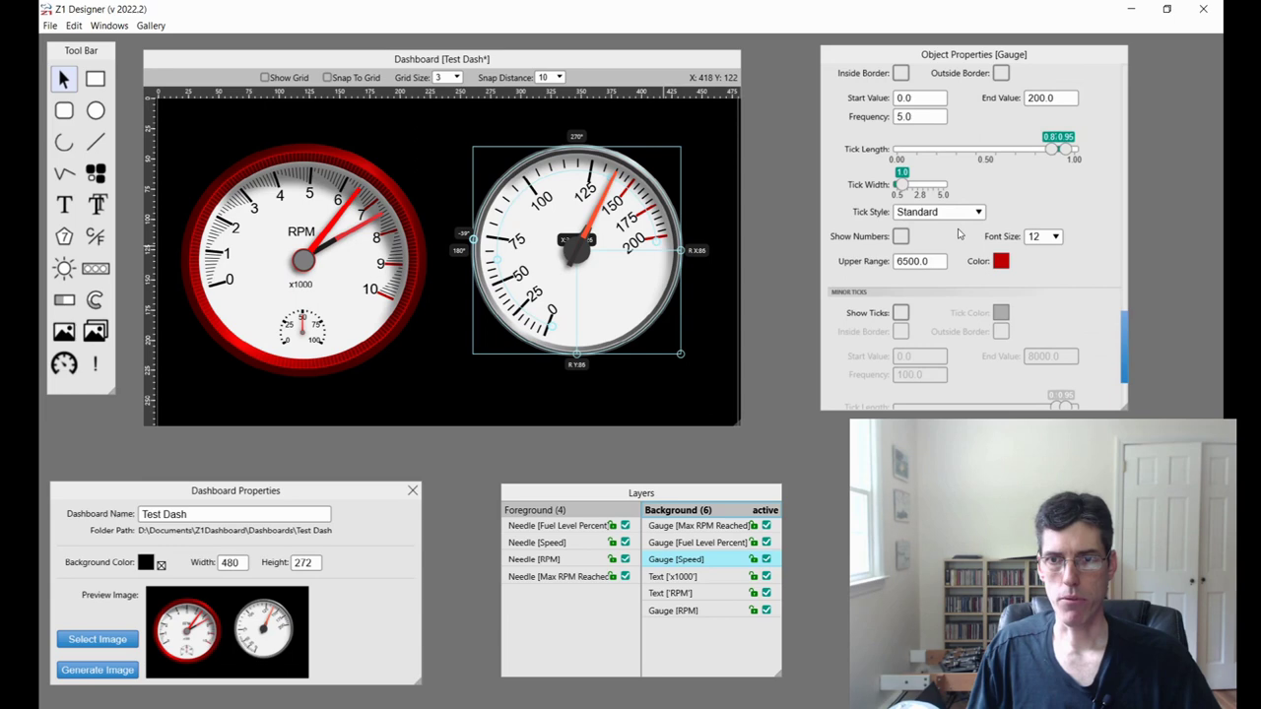
scroll(958, 234, "up", 4)
scroll(959, 234, "down", 1)
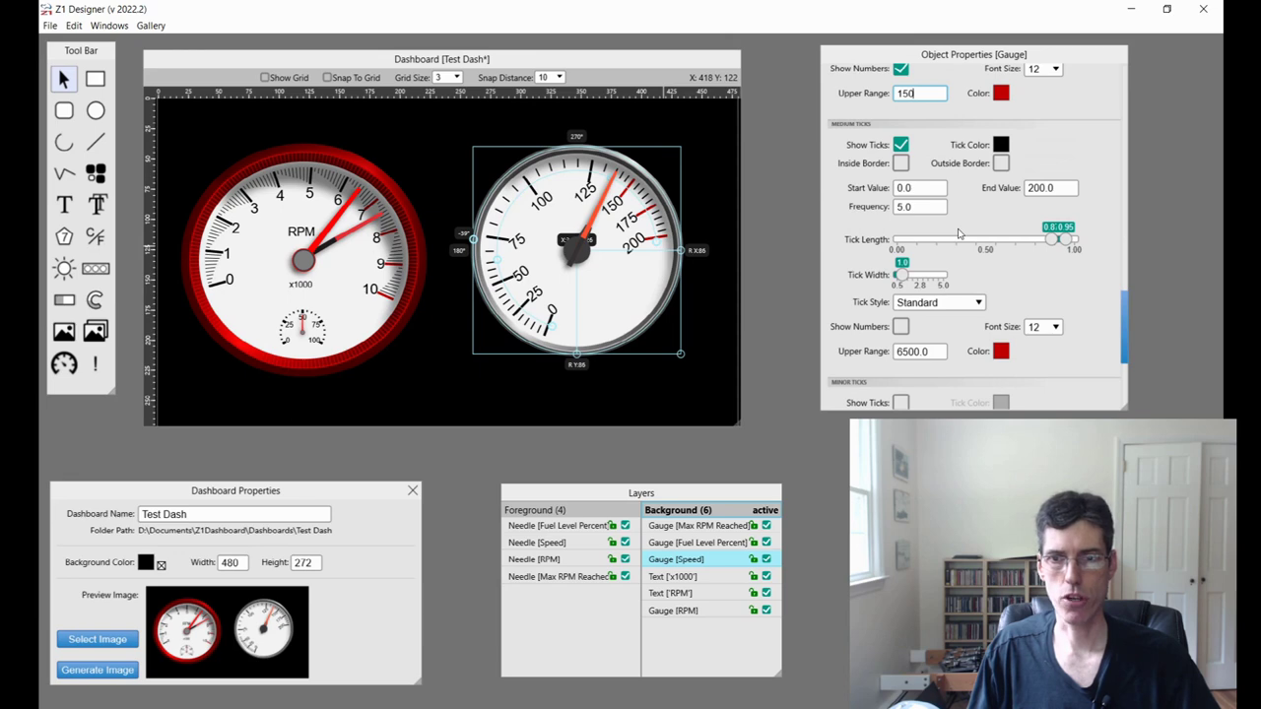
scroll(960, 233, "down", 1)
left_click(959, 236)
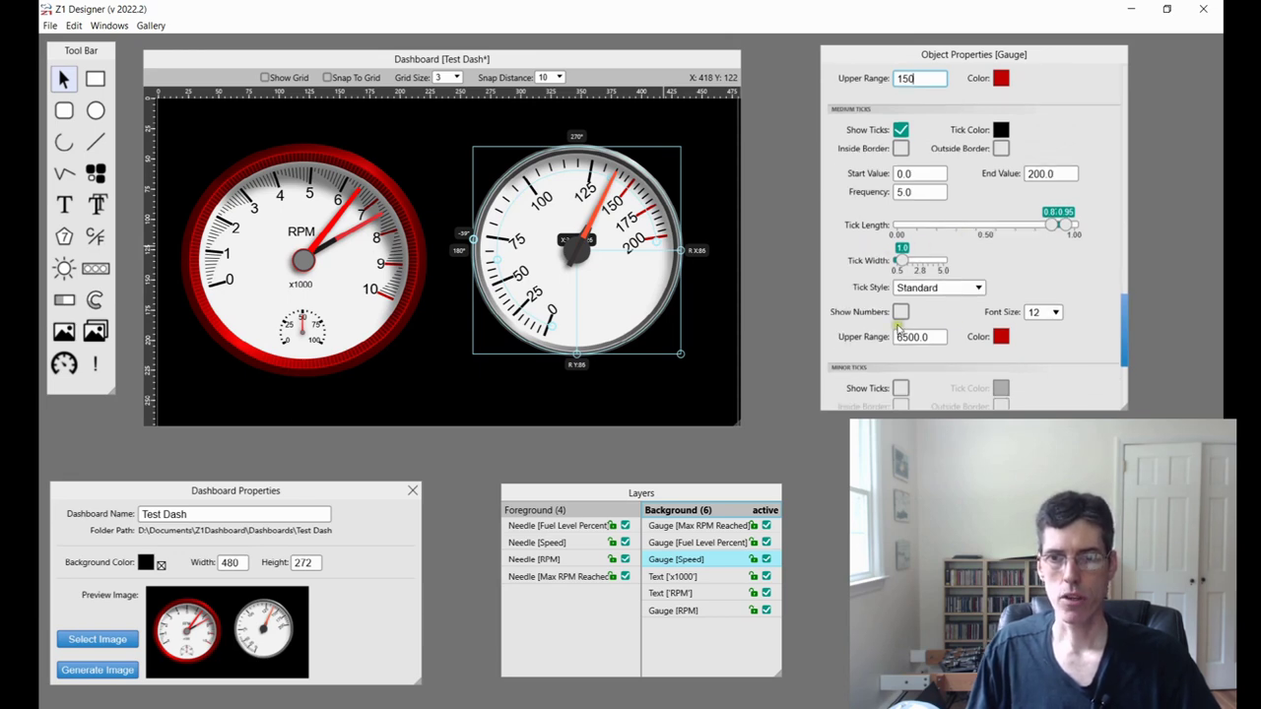
Try the Curved tick style on the Speed gauge's medium ticks and switch back to Standard
left_click(935, 291)
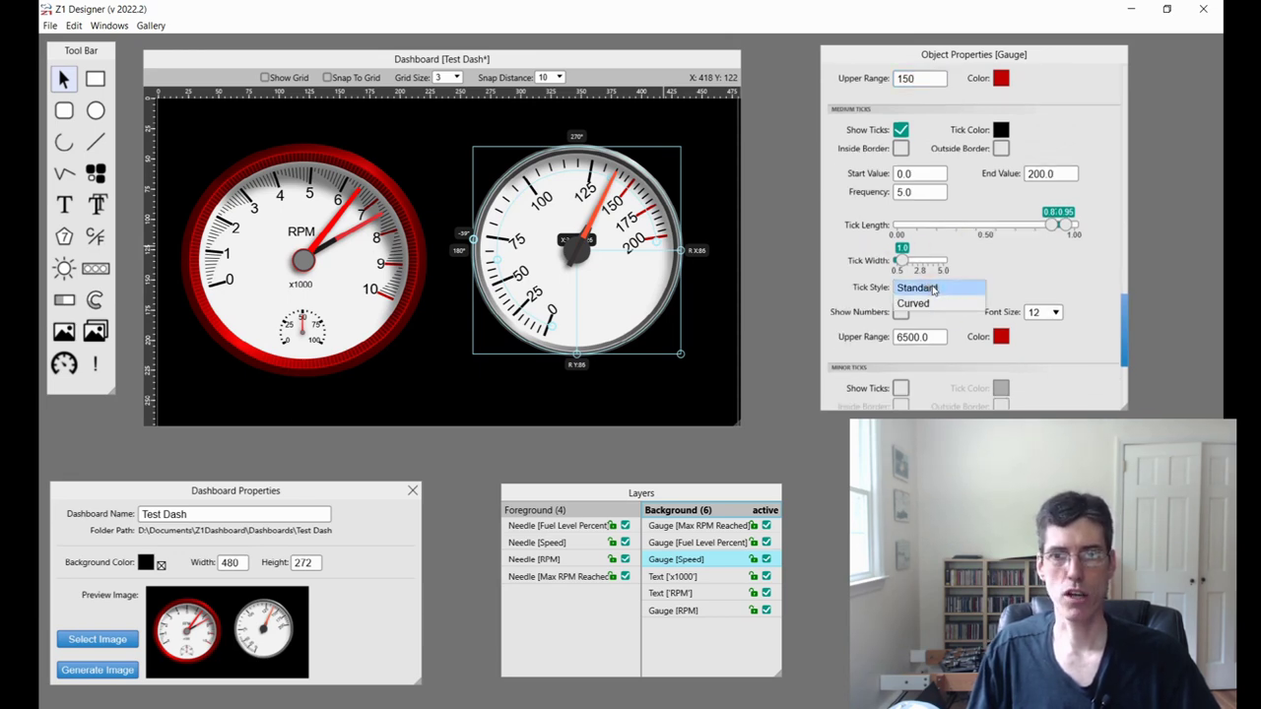
left_click(934, 287)
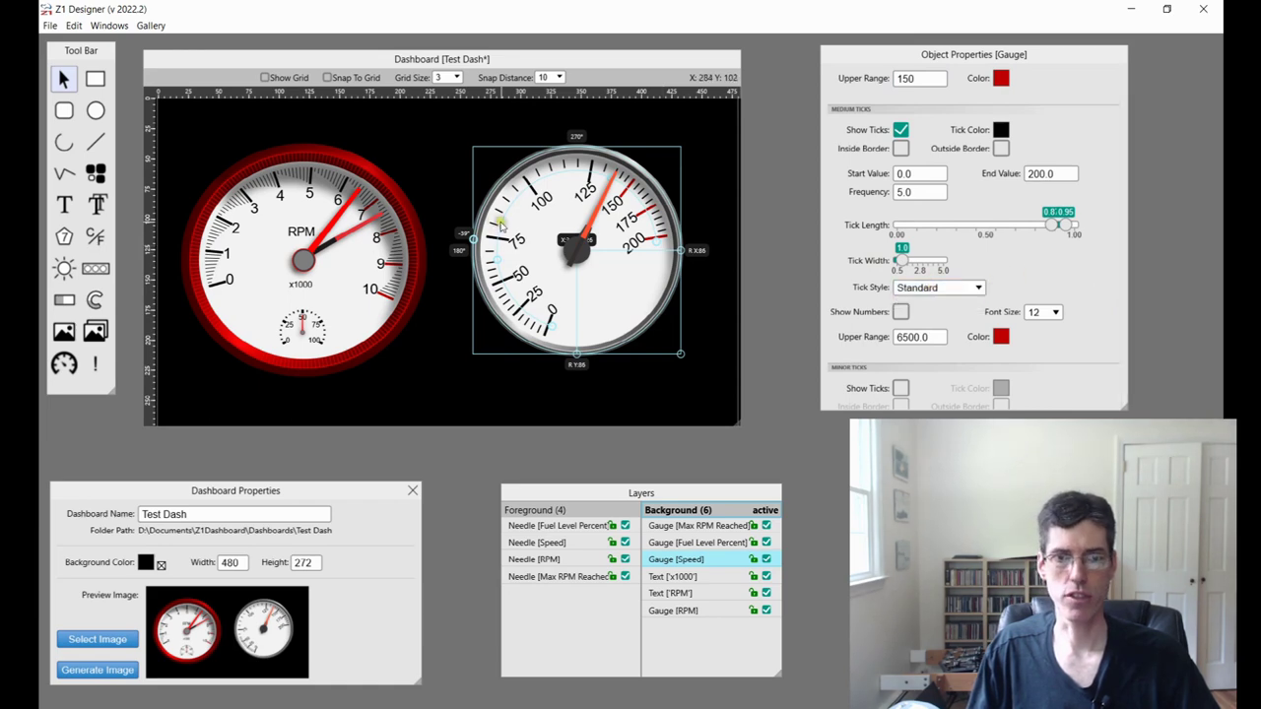
left_click(958, 287)
left_click(941, 304)
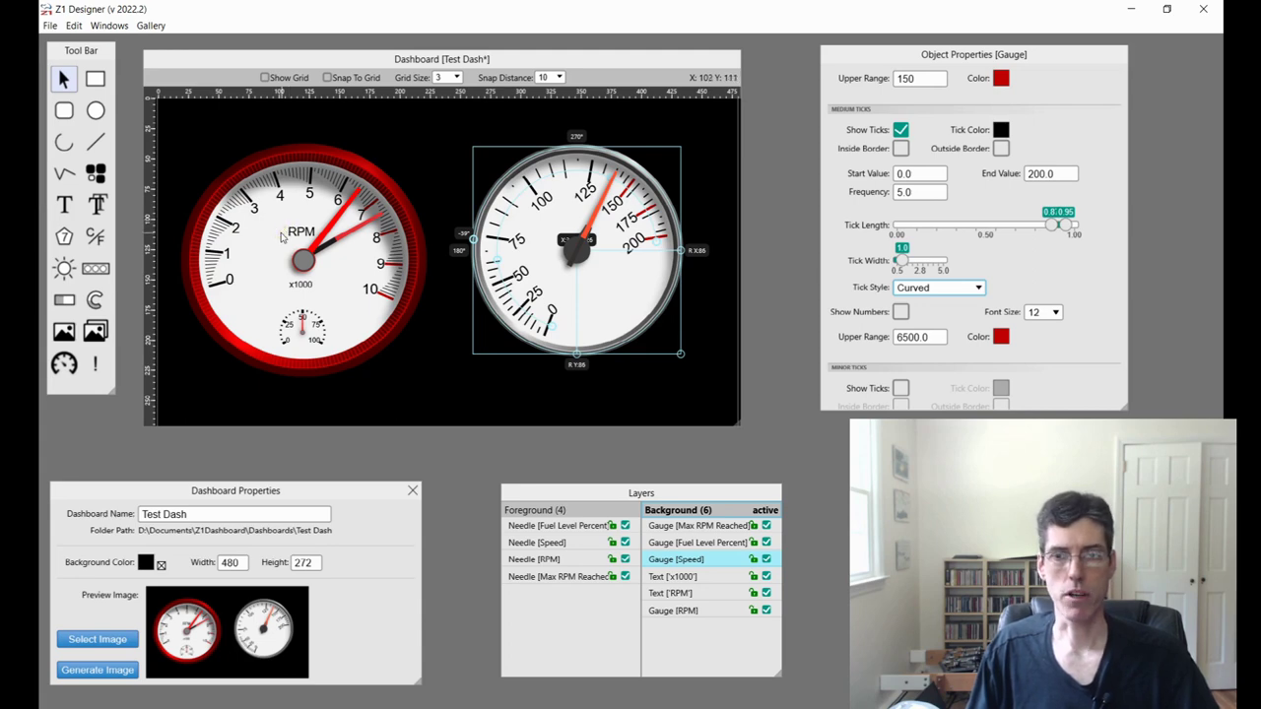
left_click(951, 287)
left_click(941, 286)
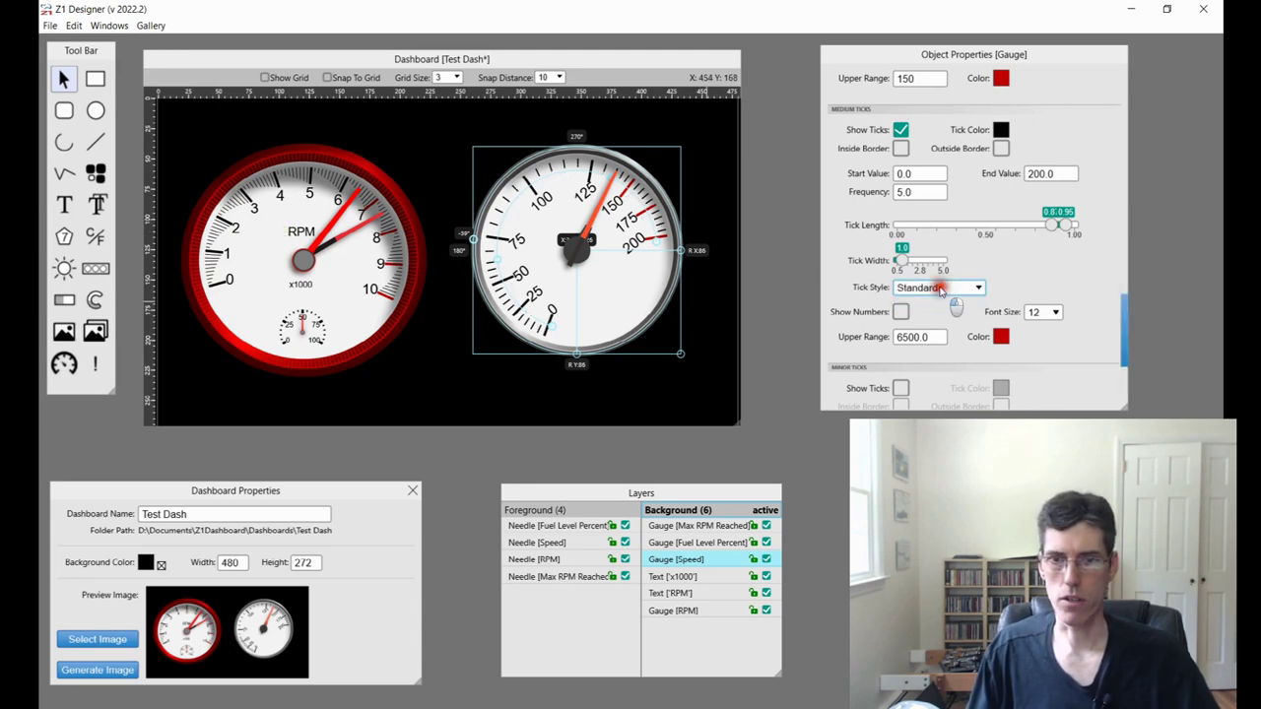
scroll(1005, 264, "up", 1)
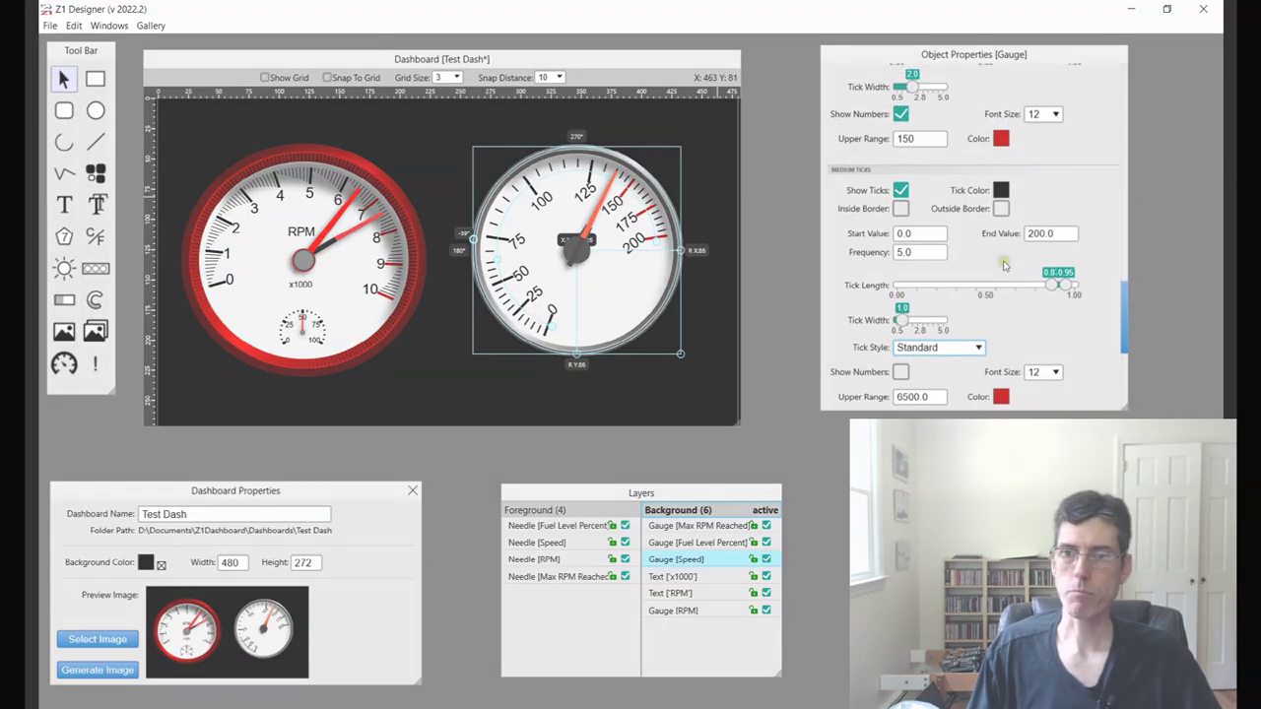